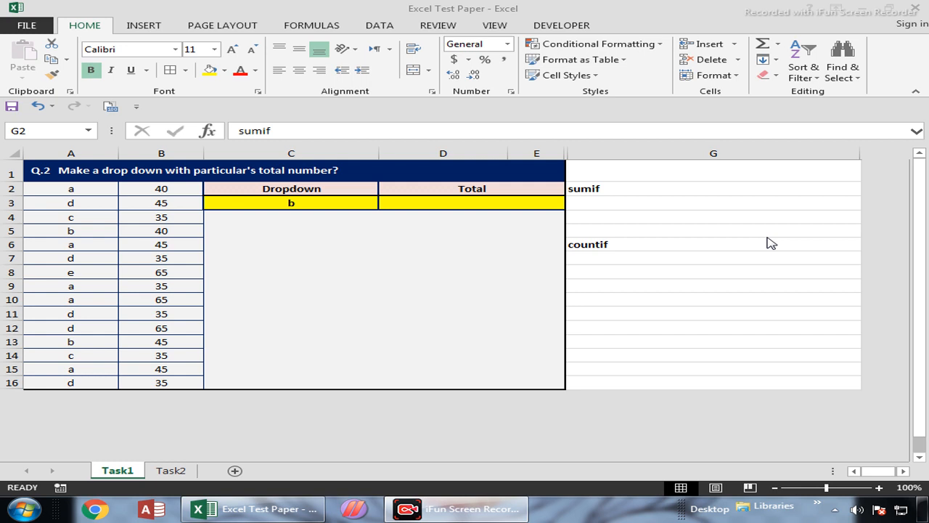
Enter the note "sum the data as per given condition" in G4 and make it bold
left_click(626, 217)
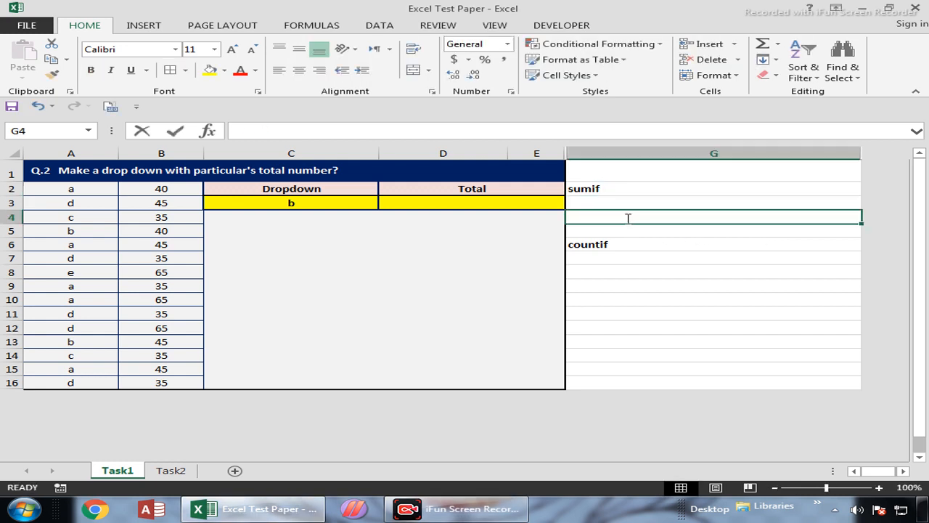
type("sum the dat")
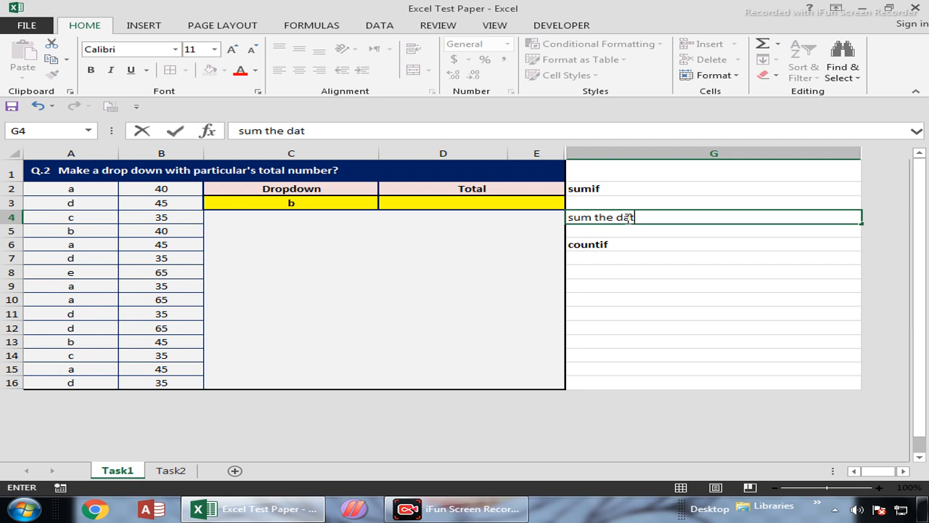
type("a as per given  condition")
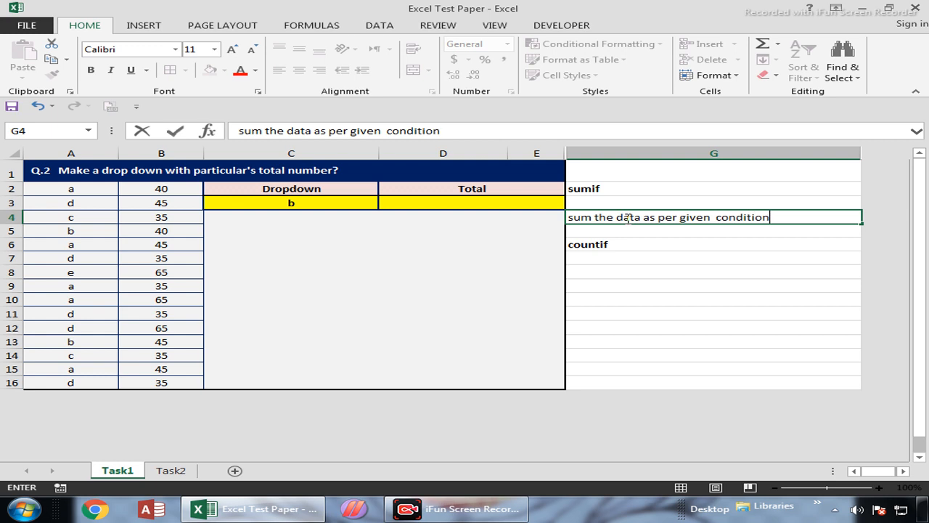
key("Return")
left_click(626, 219)
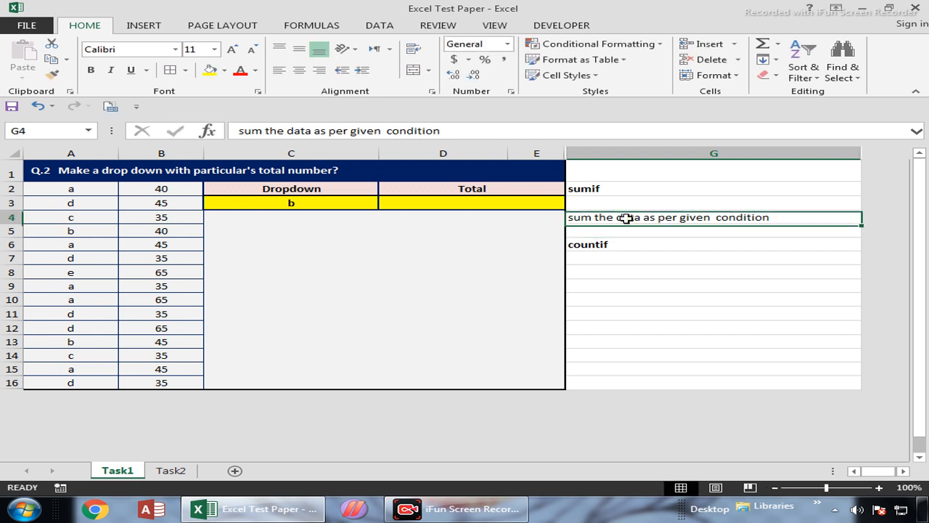
key("ctrl+b")
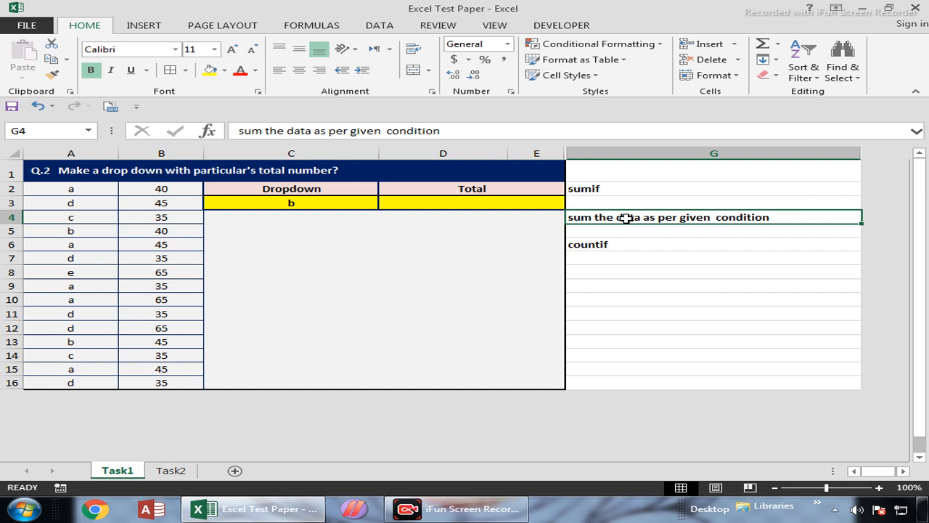
Enter the notes "count" in G9 and "counta" in G10, and make both bold
key("Down")
key("Down")
key("Down")
key("Down")
key("Down")
type("count")
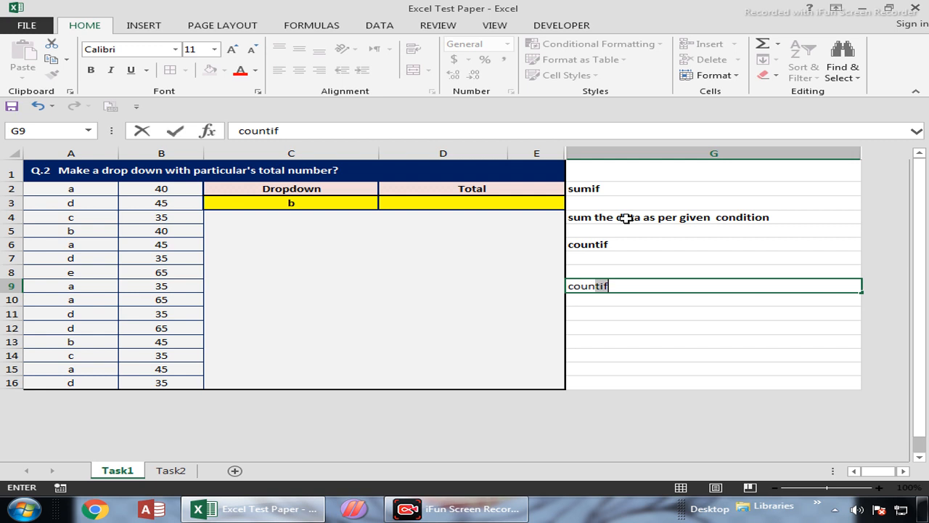
key("Delete")
key("Return")
type("counta")
key("Return")
key("Up")
key("shift+Up")
key("ctrl+b")
Enter the note "count the data as per given condition" in G7 and make it bold
key("Up")
key("Up")
key("Up")
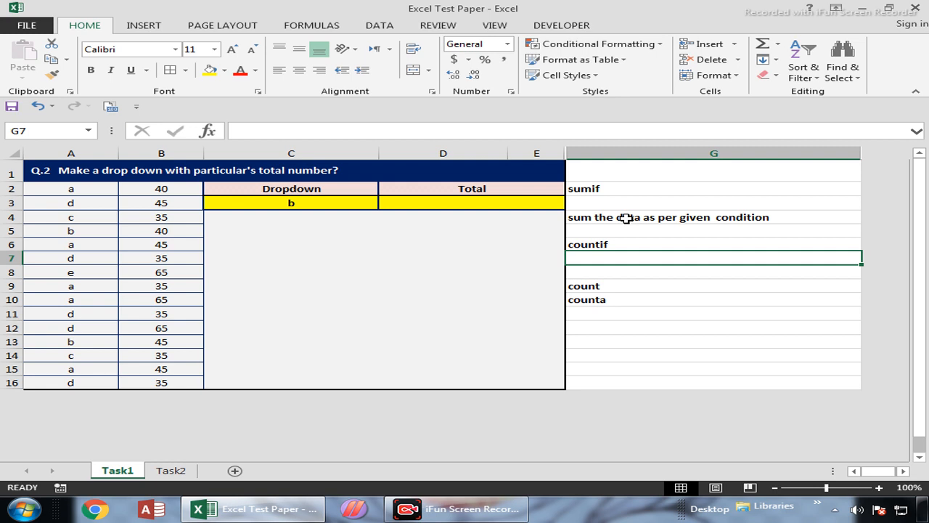
type("count")
key("BackSpace")
type("t the ")
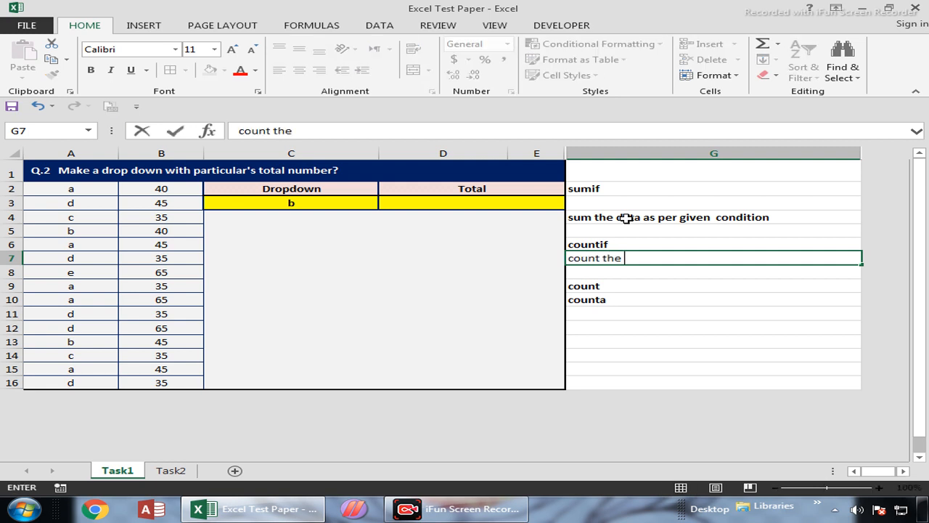
type("data as  per give")
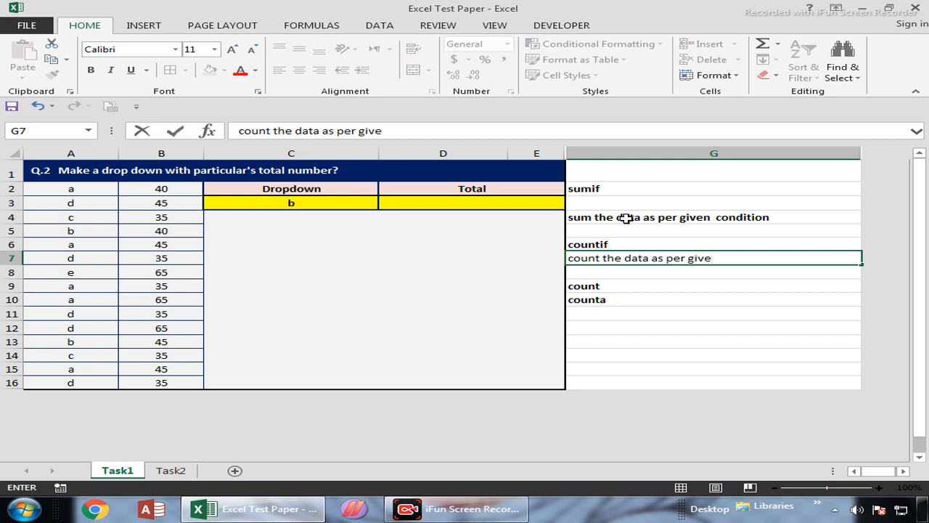
type("n condition")
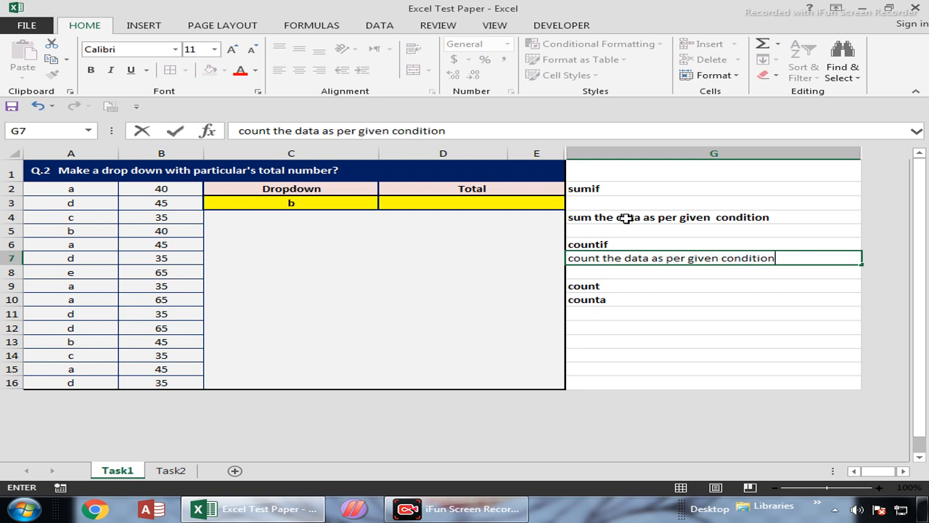
key("Return")
key("Up")
key("ctrl+b")
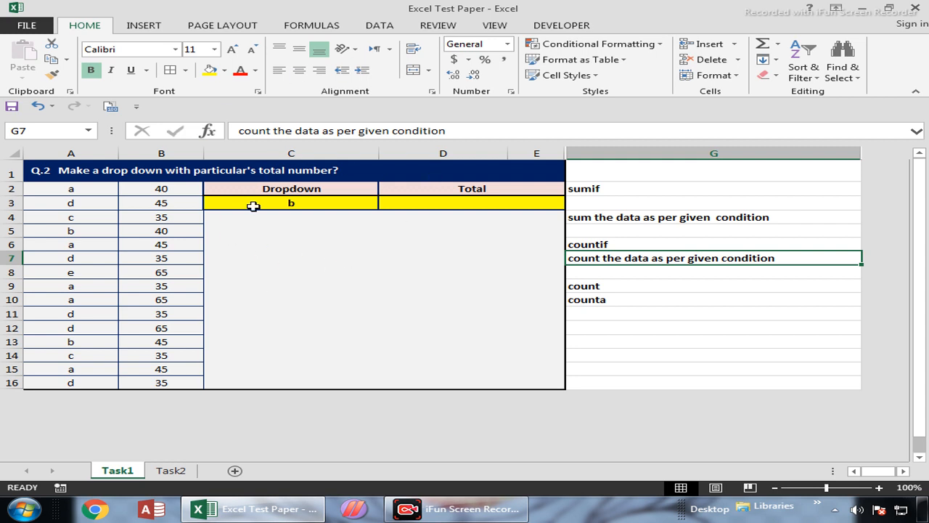
Add a List data validation to cell C7 using A2:A16 as its source
left_click(326, 253)
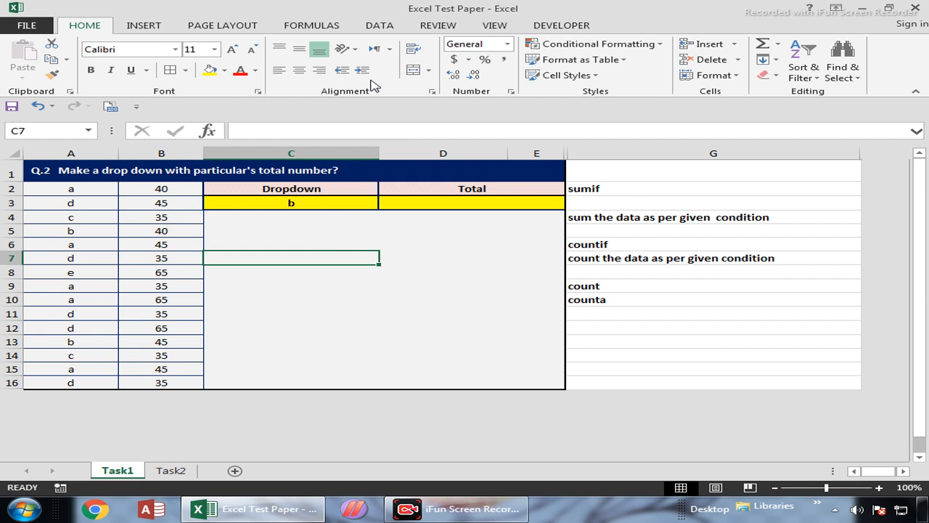
left_click(379, 28)
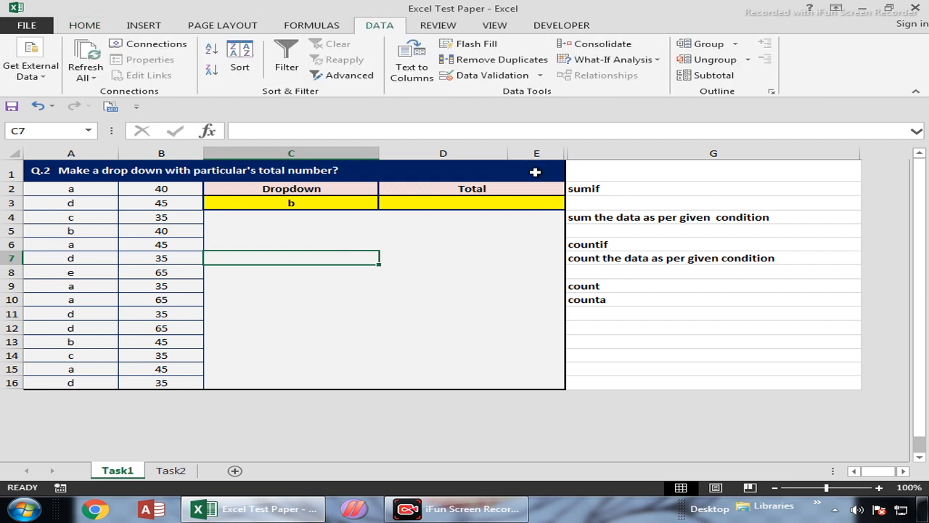
left_click(541, 75)
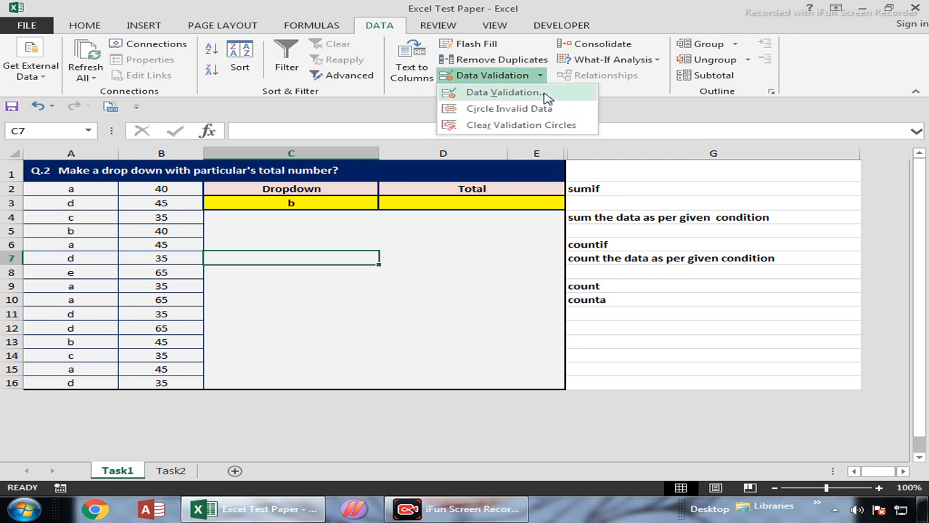
left_click(546, 101)
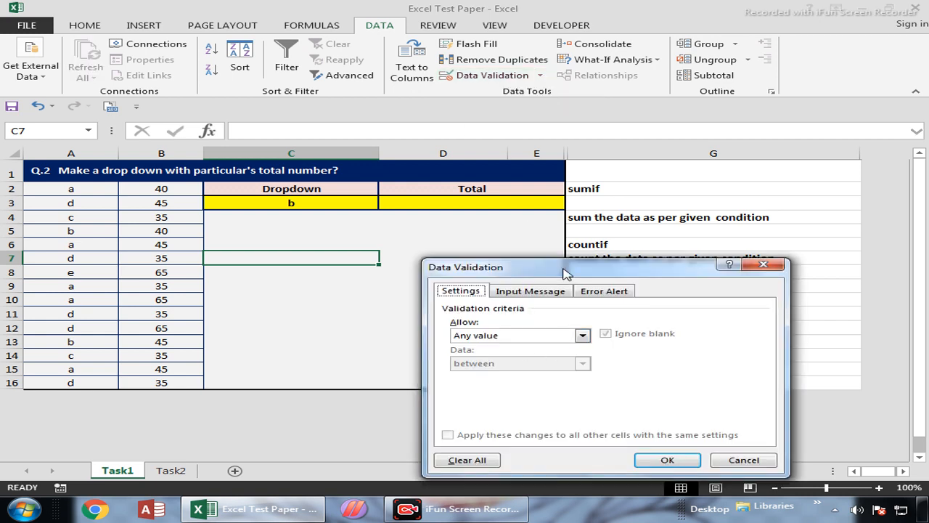
left_click_drag(577, 269, 543, 124)
left_click(553, 188)
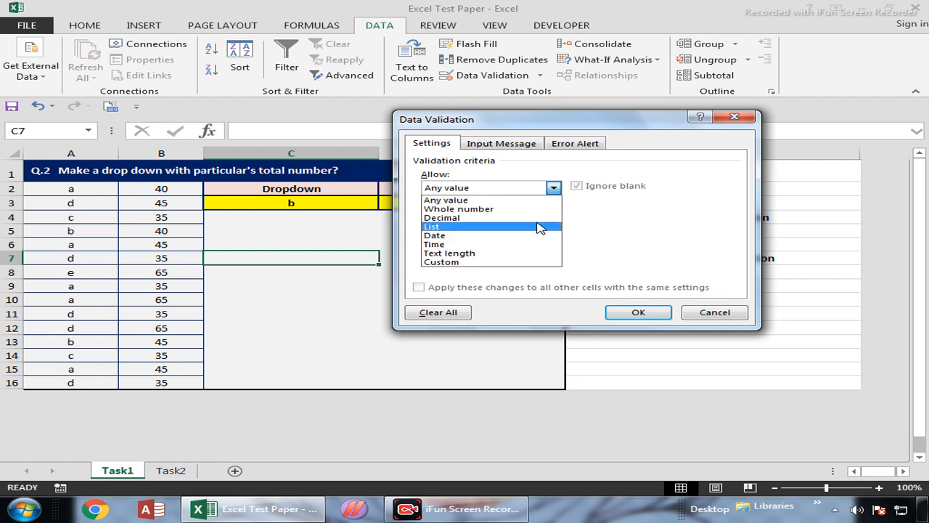
left_click(539, 227)
left_click(535, 241)
left_click_drag(109, 188, 104, 384)
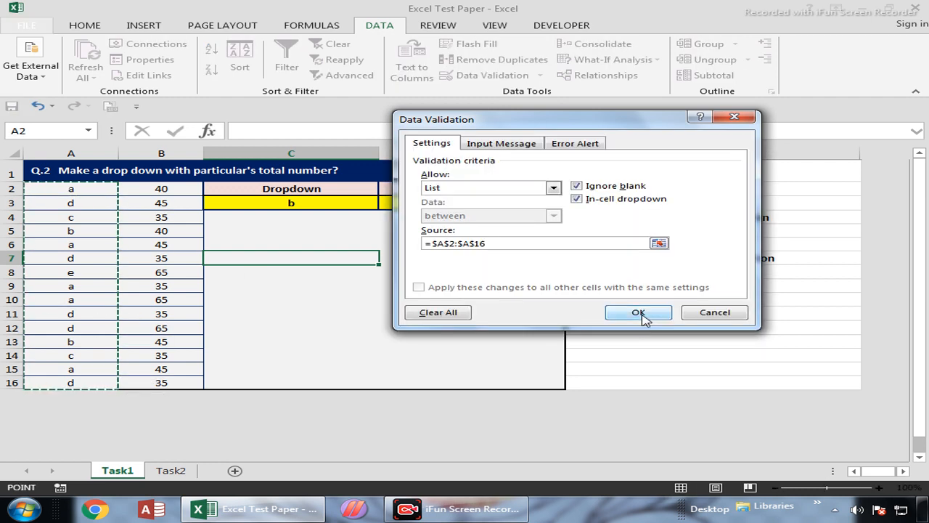
left_click(642, 313)
Choose b from the drop-down list in cell C3
left_click(319, 202)
left_click(387, 204)
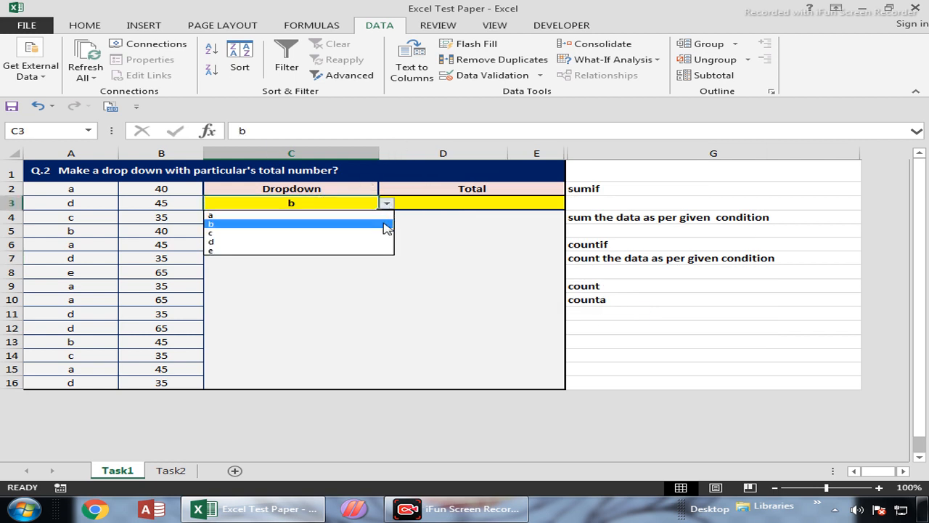
left_click(383, 221)
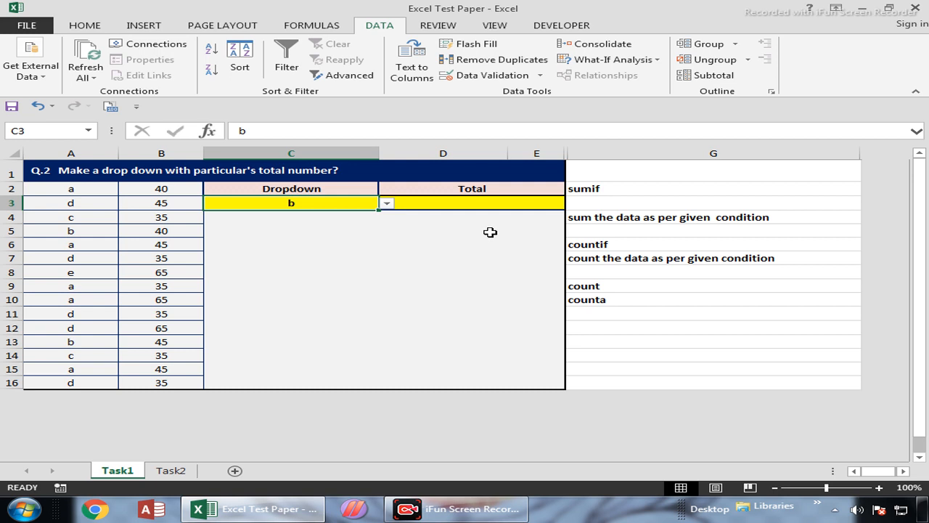
left_click(493, 206)
left_click_drag(70, 190, 174, 382)
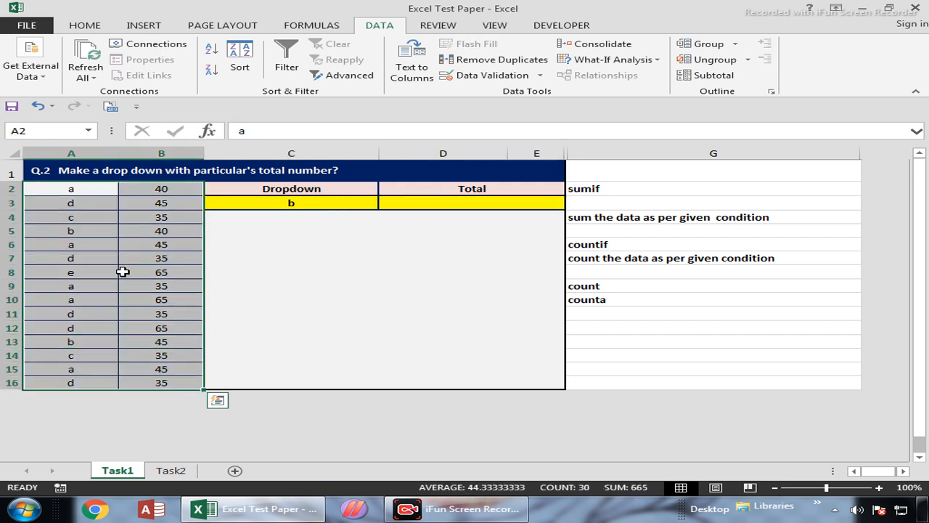
left_click_drag(71, 230, 151, 231)
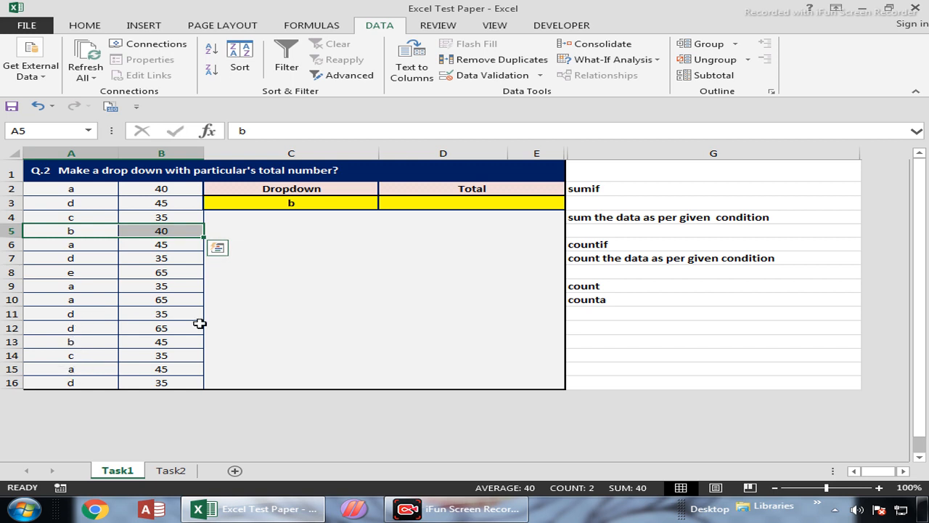
left_click(452, 201)
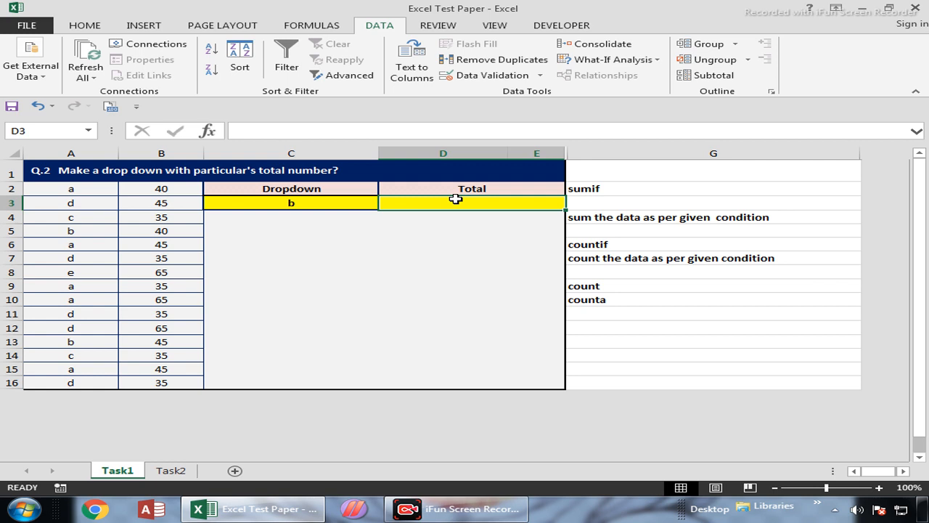
type("=")
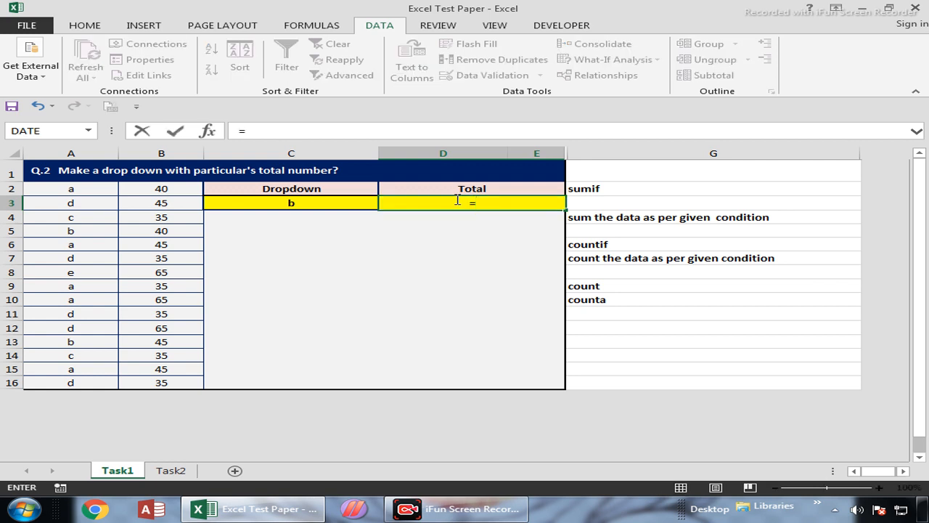
type("sumi")
key("Tab")
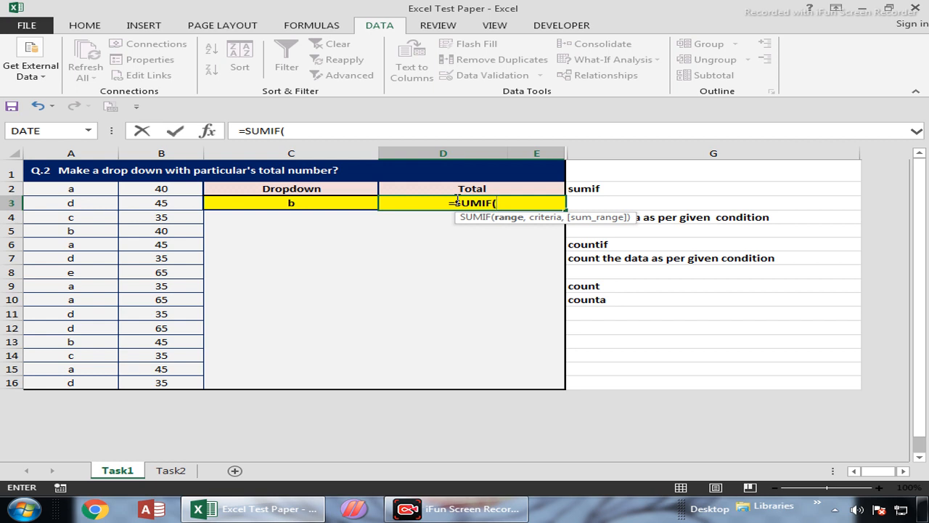
key("Escape")
Enter the notes "range", "single" and "multiple" in cells D11 to D13
left_click(409, 315)
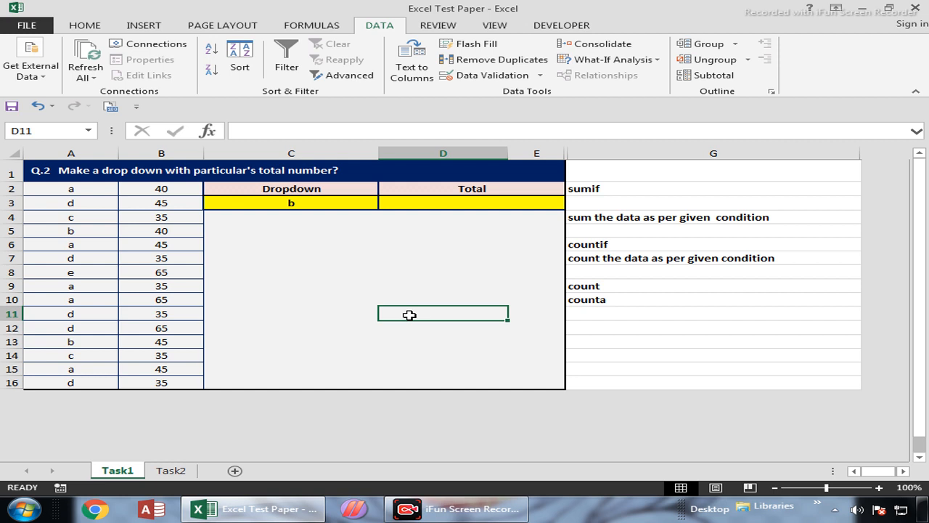
type("range")
key("Return")
type("single")
key("ctrl+Return")
key("Return")
type("mul")
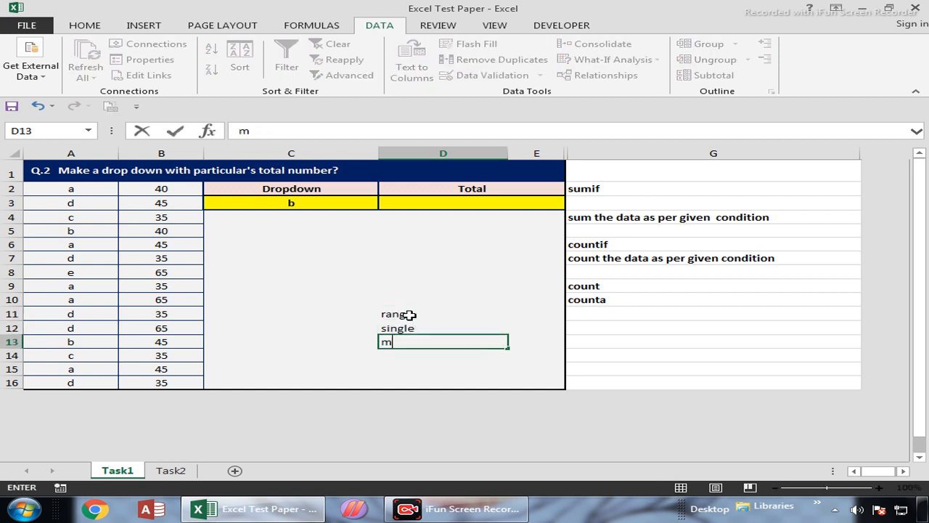
key("BackSpace")
type("ltiple")
key("ctrl+Return")
Enter the notes "row,column" in C12 and "array" in C13
key("Up")
key("Left")
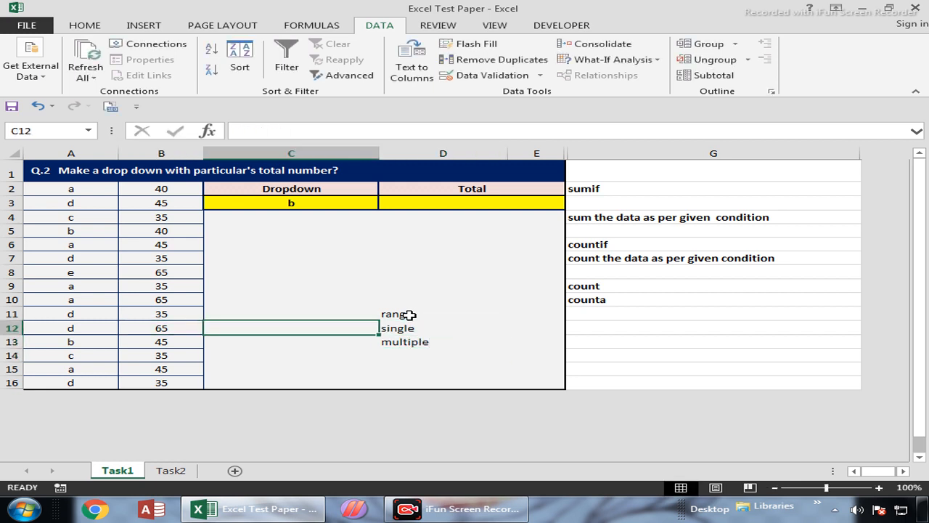
type("row")
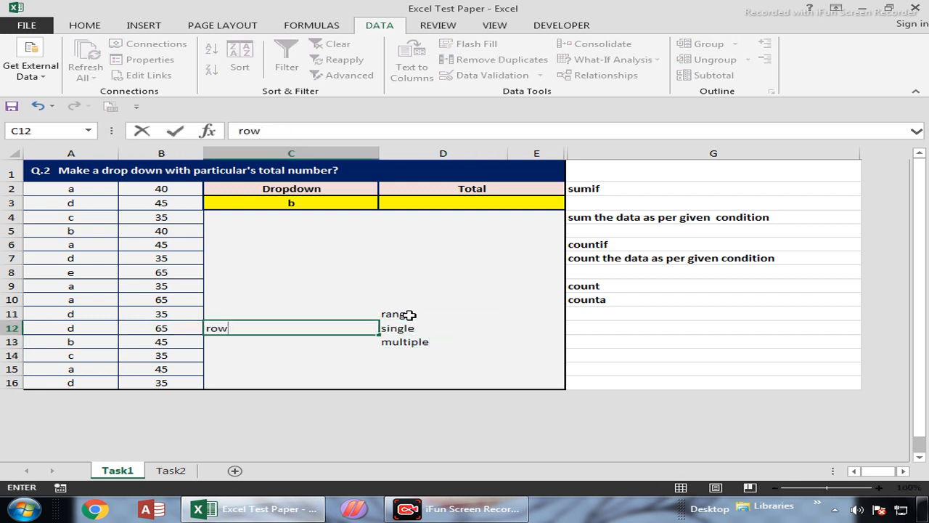
type(",column")
key("Return")
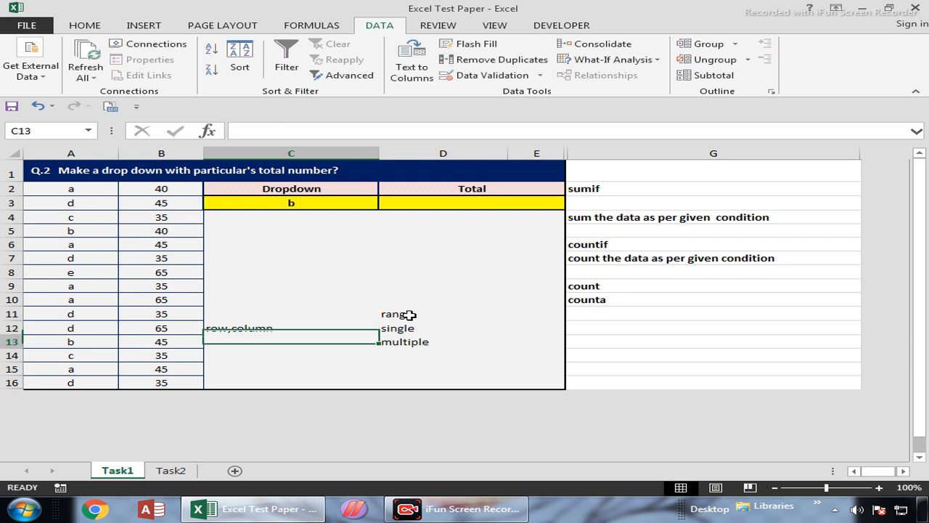
type("array")
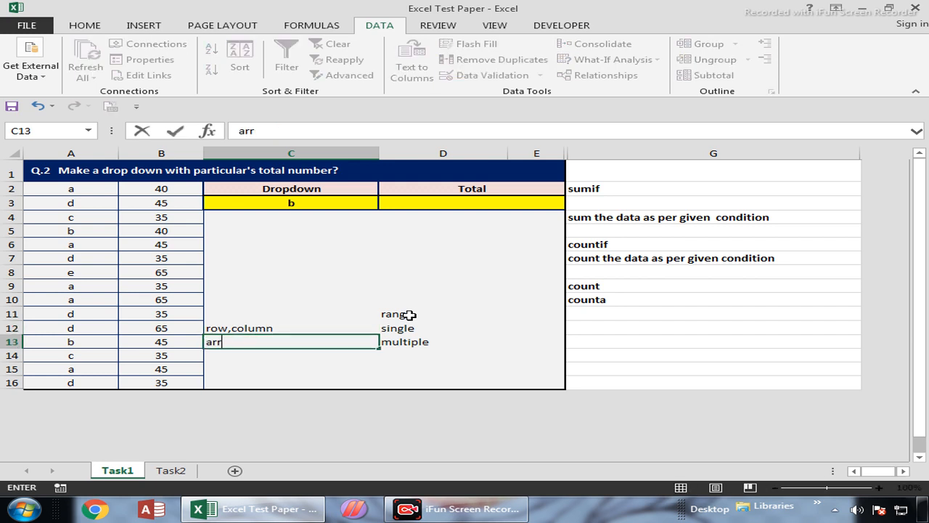
key("ctrl+Return")
key("Up")
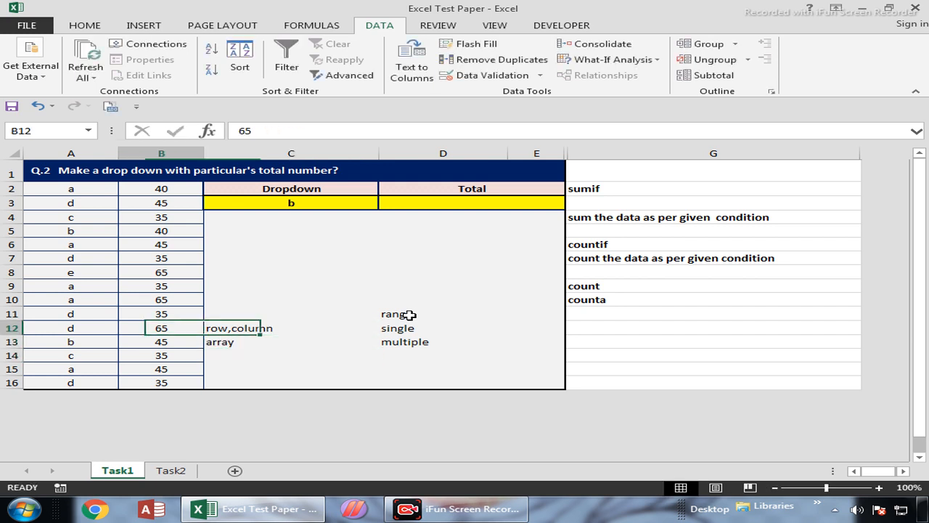
key("ctrl+Home")
key("Down")
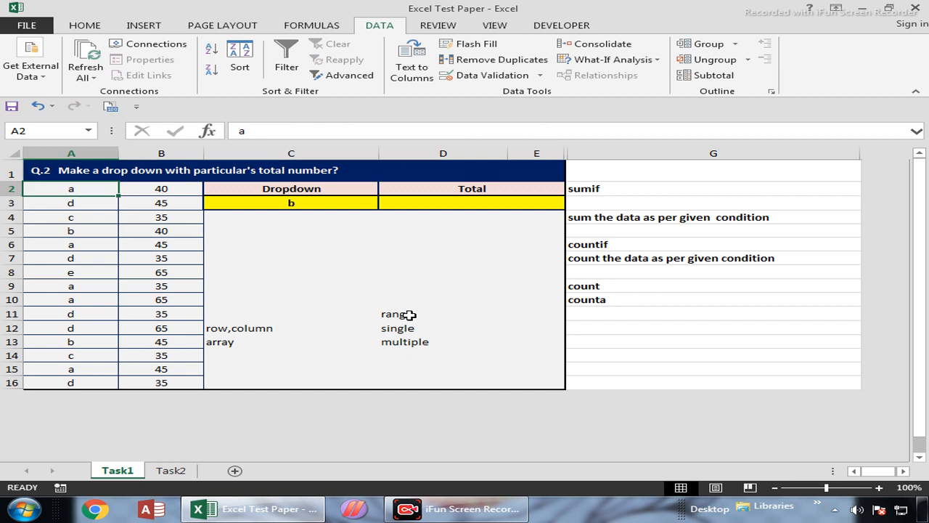
key("ctrl+shift+Down")
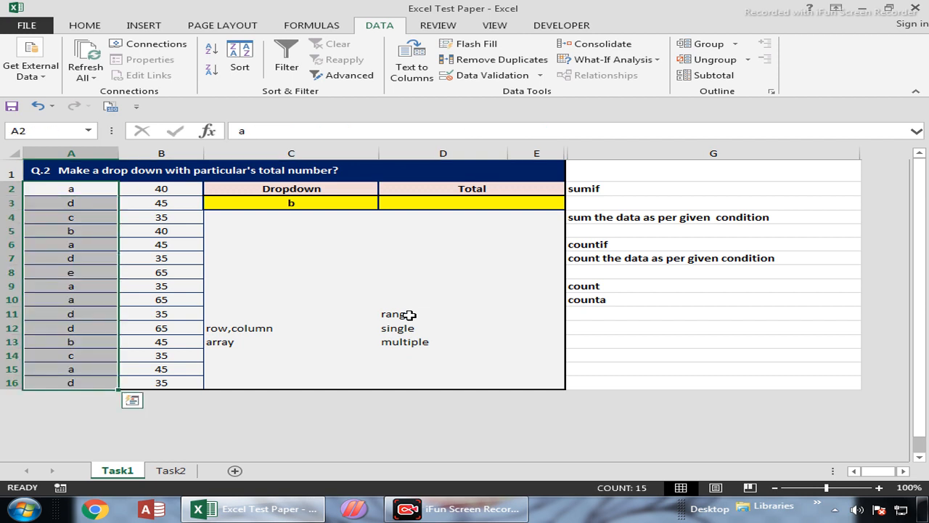
left_click(100, 172)
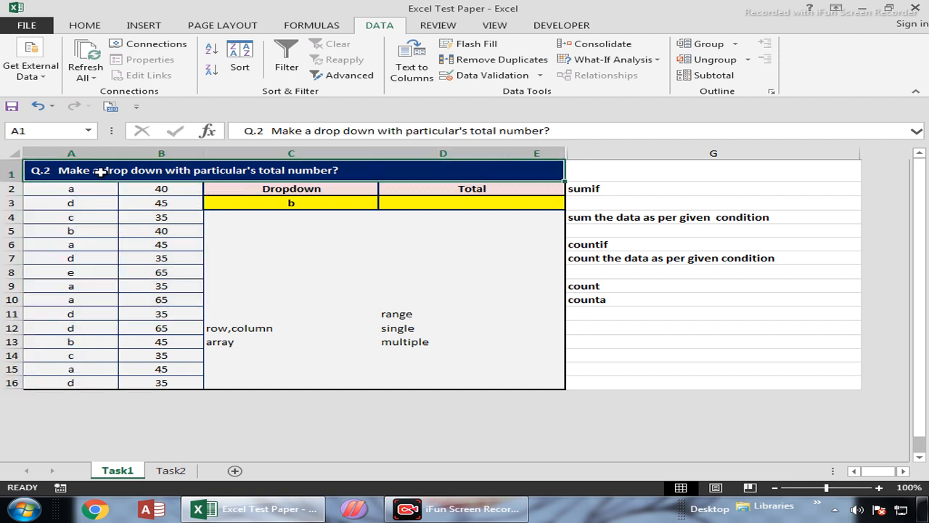
left_click_drag(584, 176, 784, 180)
double_click(785, 180)
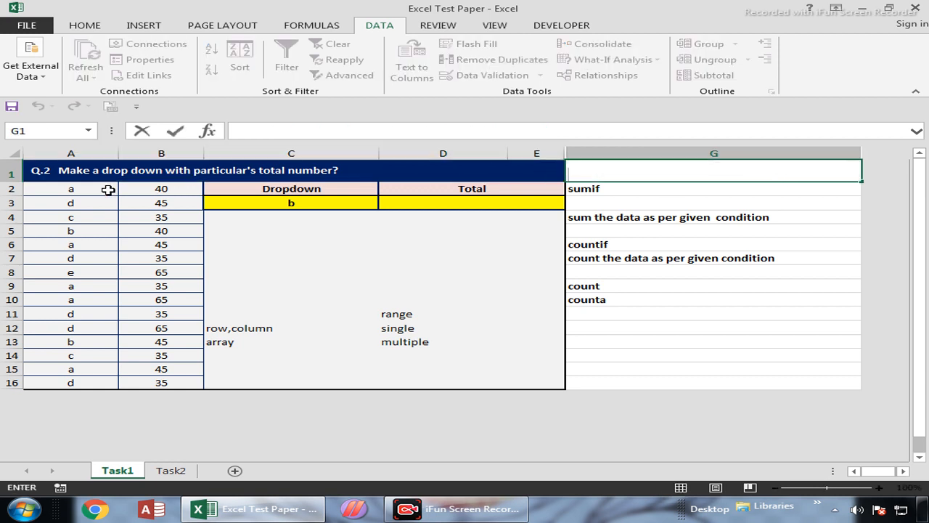
Enter the formula =SUMIF(A2:A16,C3,B2:B16) in the Total cell D3
left_click_drag(40, 189, 182, 383)
left_click(403, 347)
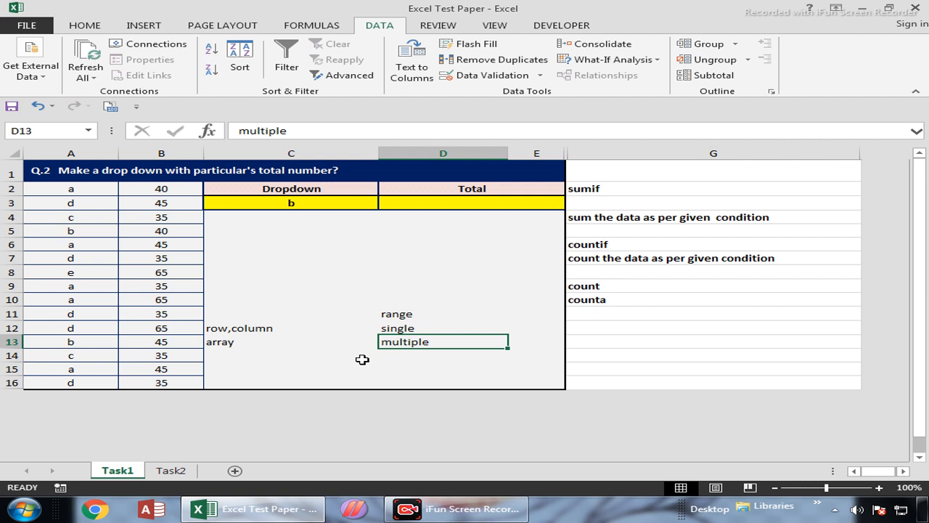
left_click(427, 203)
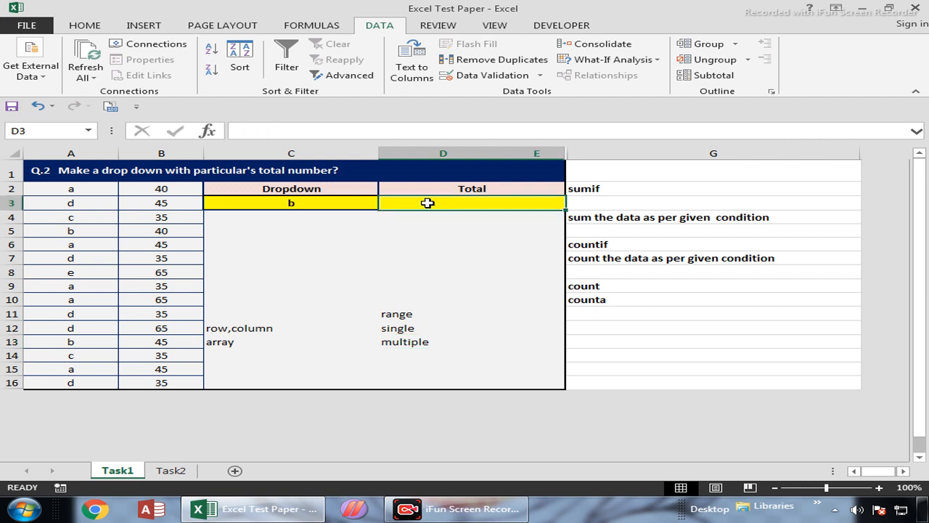
type("=sumi")
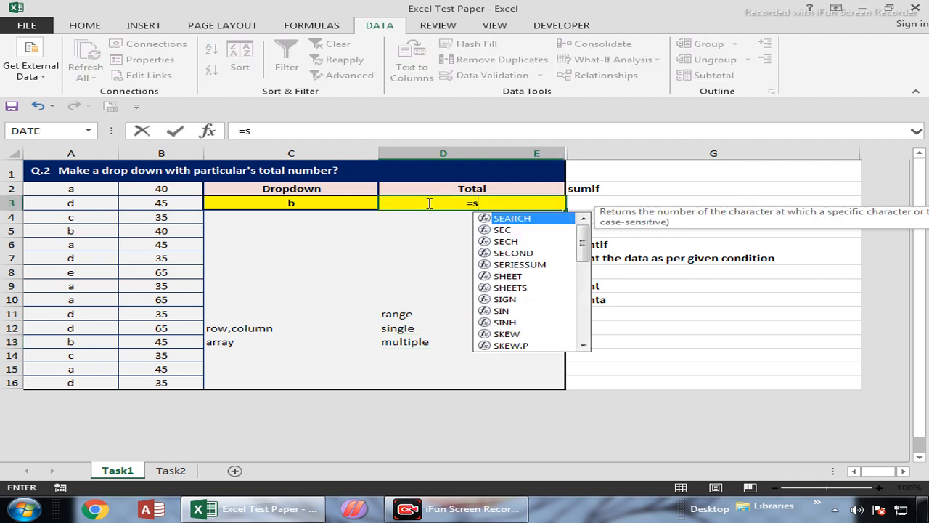
key("Tab")
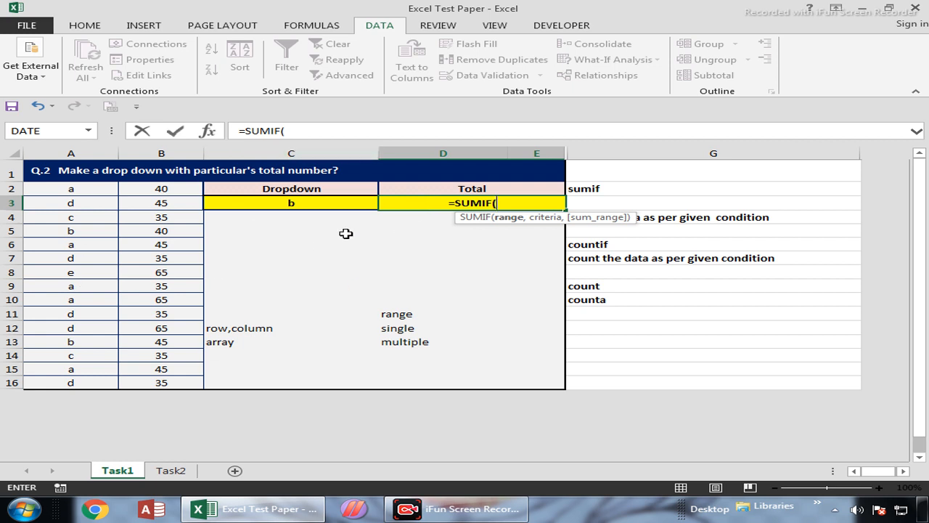
left_click_drag(83, 188, 83, 380)
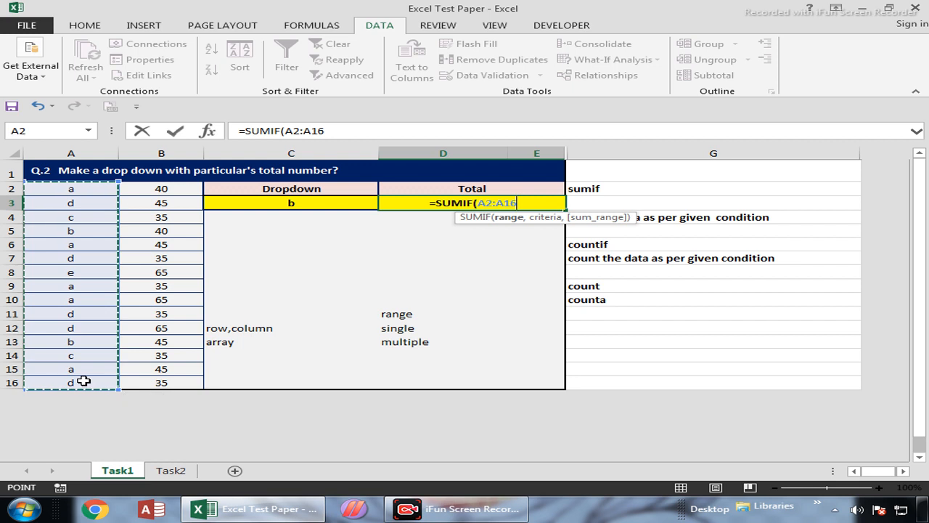
type(",")
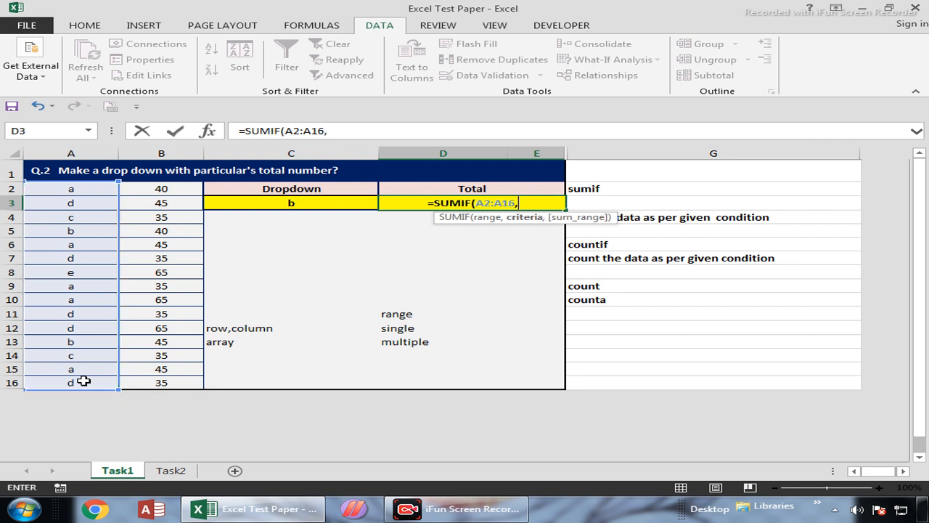
left_click(313, 202)
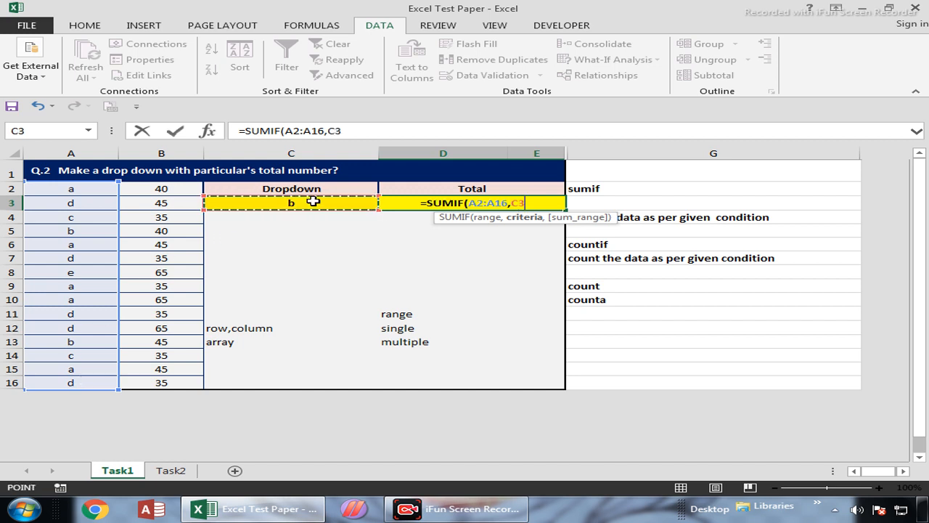
type(",")
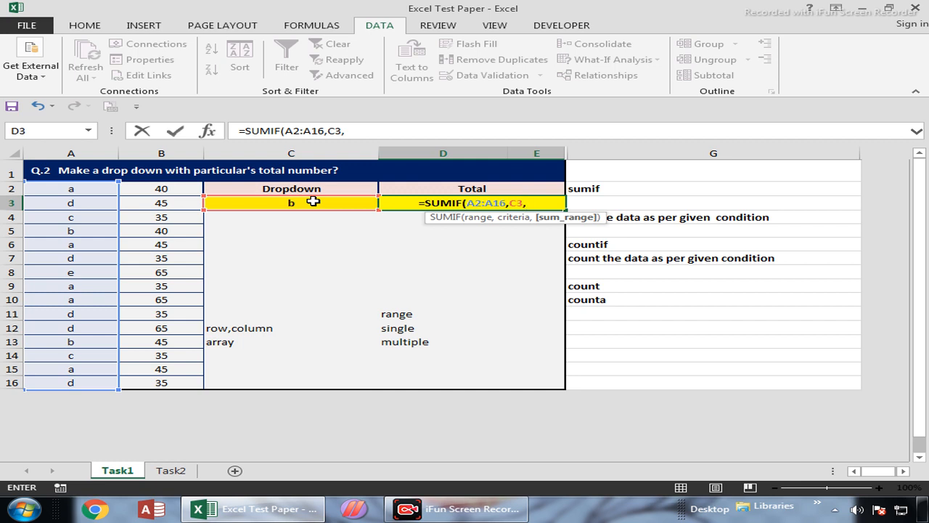
left_click(156, 187)
left_click_drag(157, 223, 160, 381)
type(")")
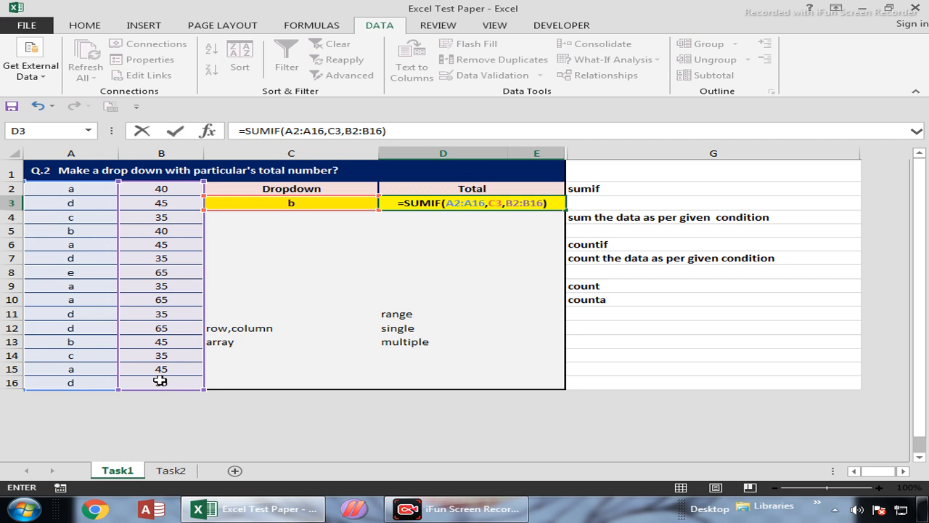
key("Left")
key("Right")
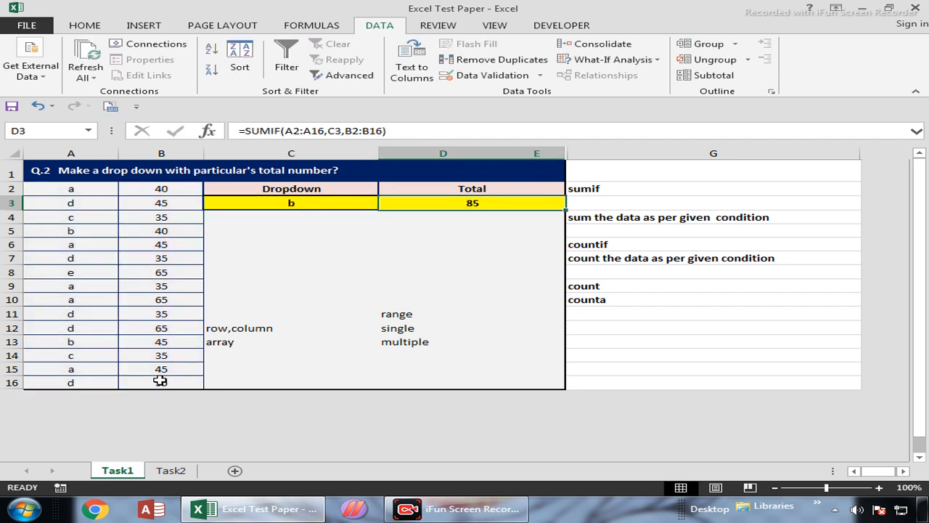
Examine the range, criteria and sum_range arguments of the SUMIF formula in cell D3
key("F2")
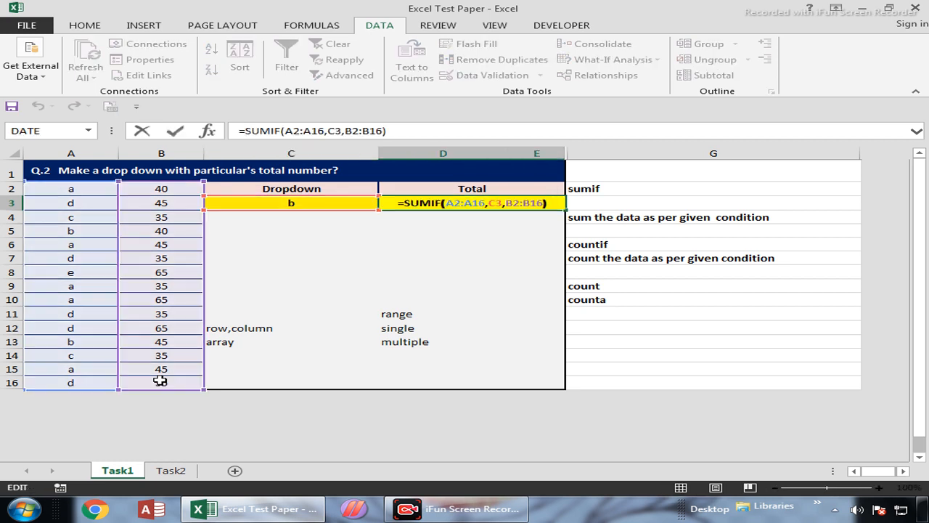
key("Left")
key("Left")
key("Left")
key("Left")
key("Left")
key("Left")
key("Left")
key("Left")
key("Left")
key("Left")
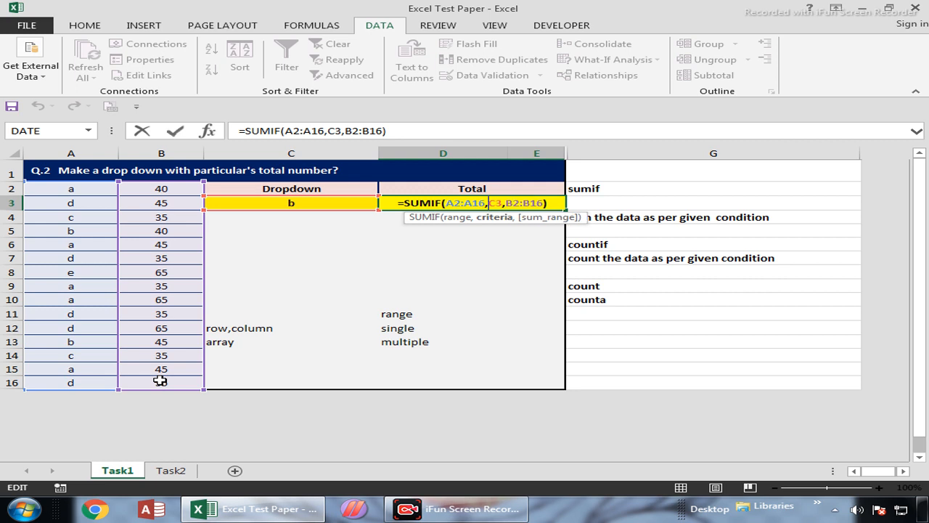
key("shift+Left")
key("shift+Left")
key("shift+Left")
key("shift+Left")
key("shift+Left")
key("Right")
key("Right")
key("Right")
key("Right")
key("Right")
key("Right")
key("Right")
key("Right")
key("Right")
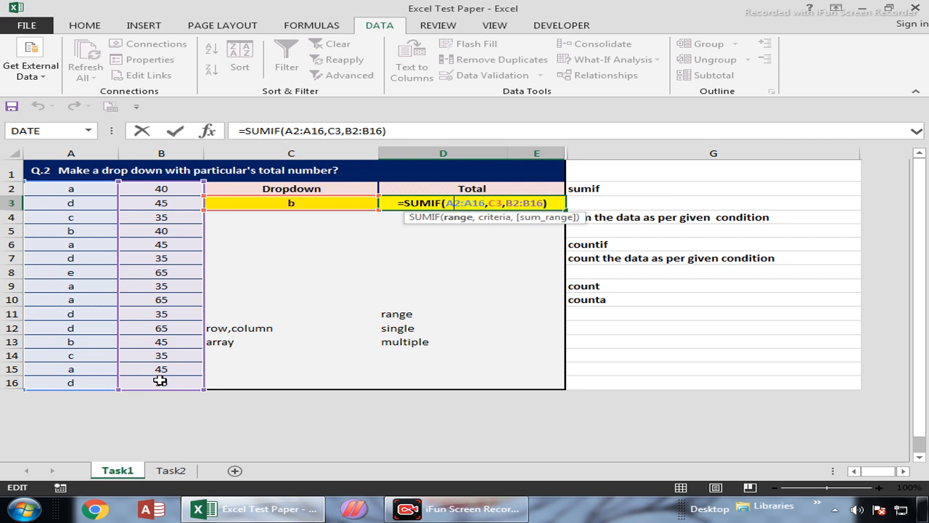
key("Right")
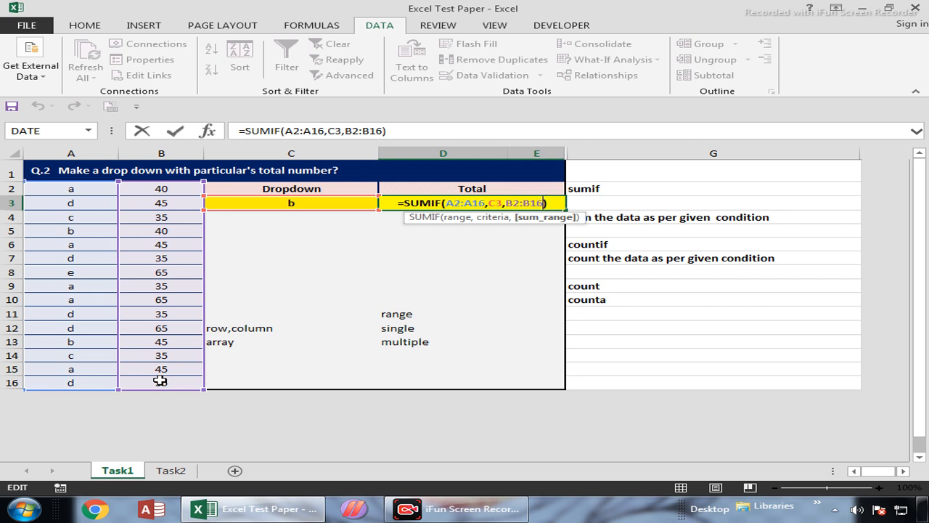
key("Left")
key("Left")
key("Left")
key("Left")
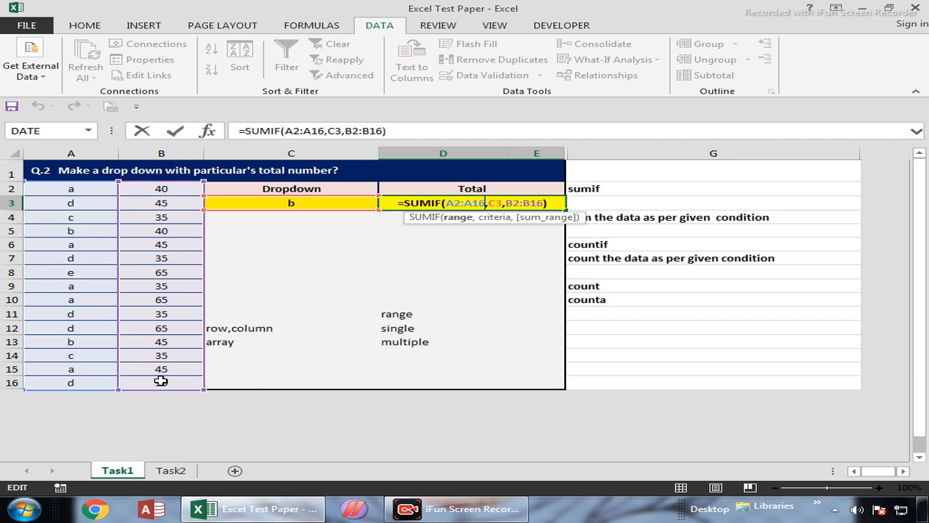
key("ctrl+Return")
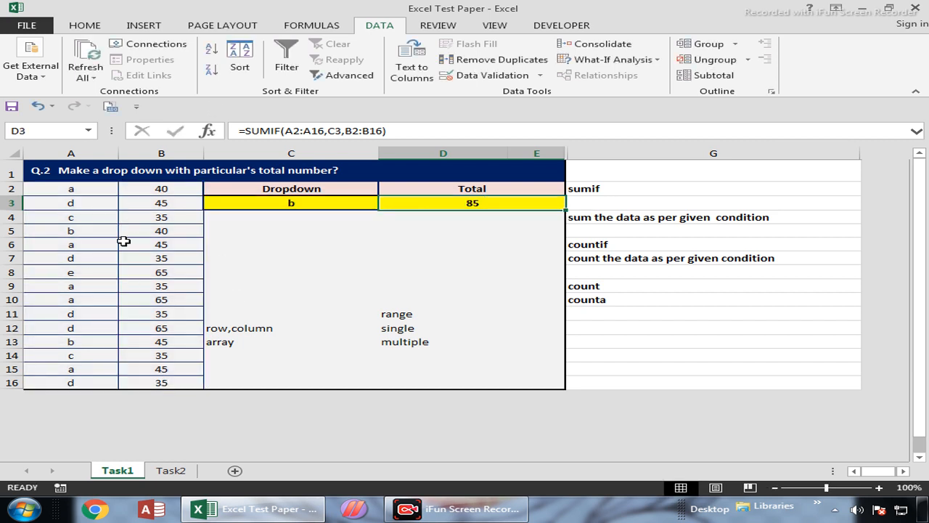
Review the b entries in rows 5 and 13, and change the particular in cell A10 to b
left_click_drag(94, 235, 156, 231)
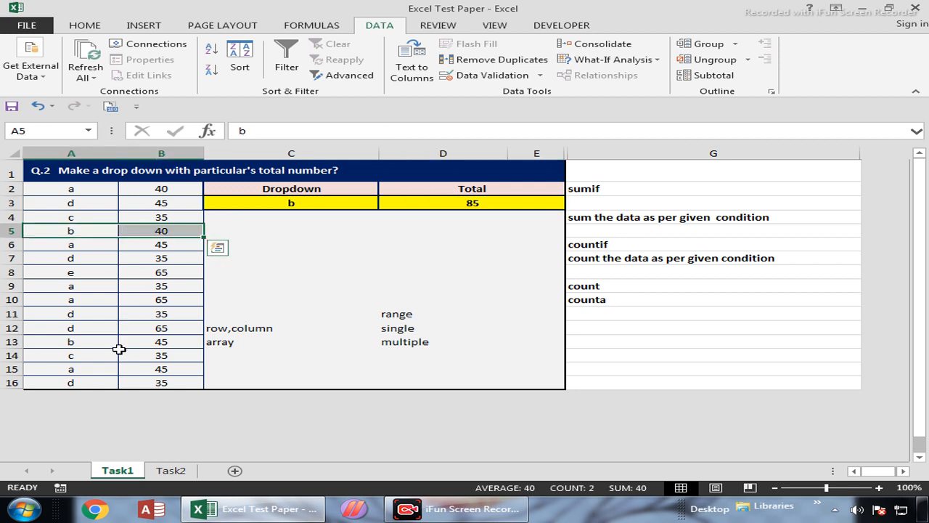
left_click_drag(81, 342, 158, 341)
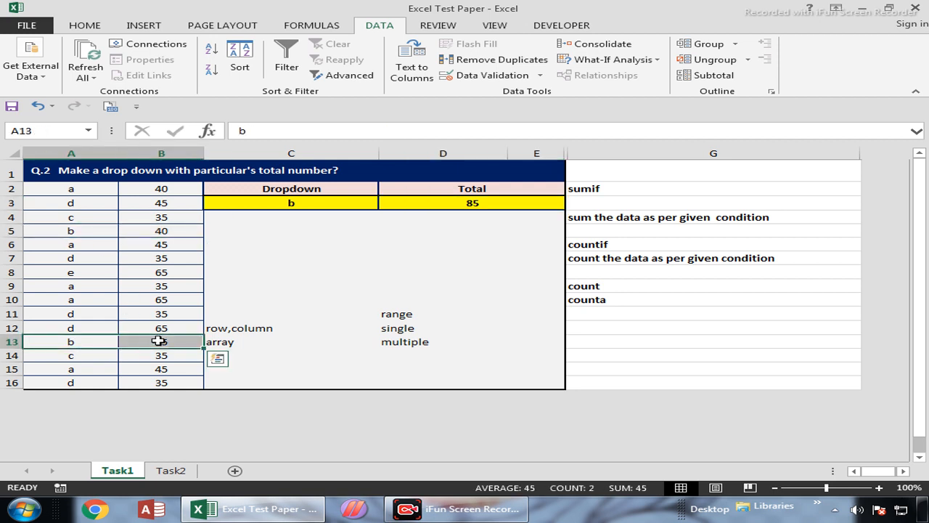
left_click(58, 294)
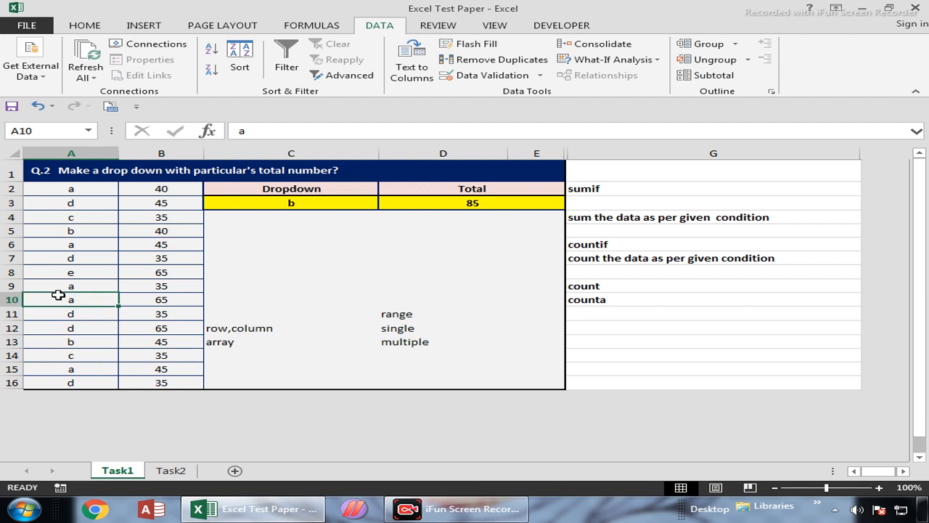
type("b")
key("Return")
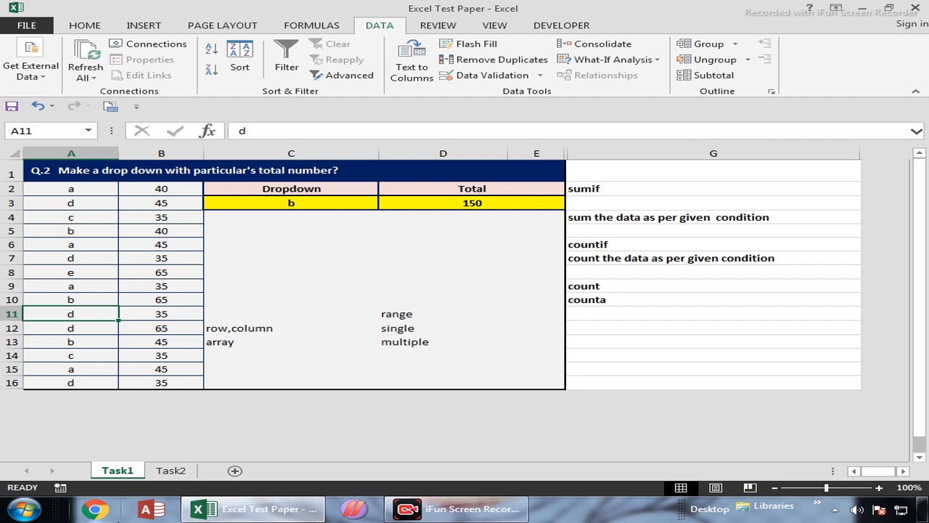
On the Task2 sheet, enter the notes "count" in F12 and "counta" in F13
left_click(171, 470)
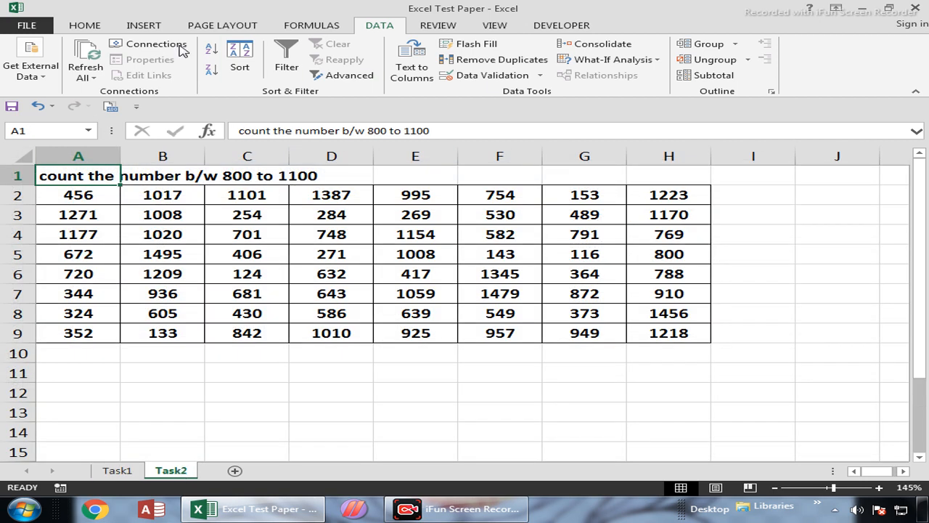
left_click_drag(96, 202, 686, 335)
left_click(459, 390)
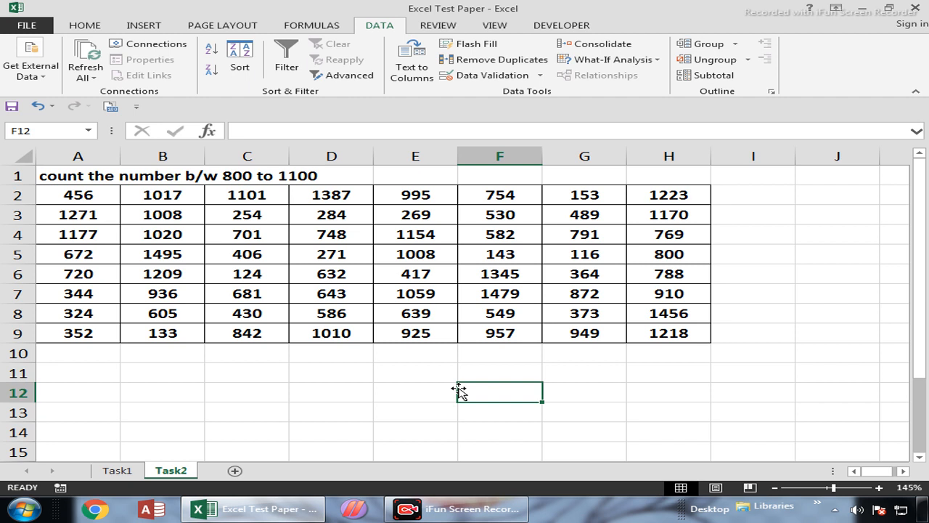
type("cou8nta")
key("BackSpace")
key("BackSpace")
key("BackSpace")
key("BackSpace")
type("nt")
key("Return")
type("counta")
Enter the explanations "number" in G12 and "all count" in G13
left_click(460, 390)
key("Right")
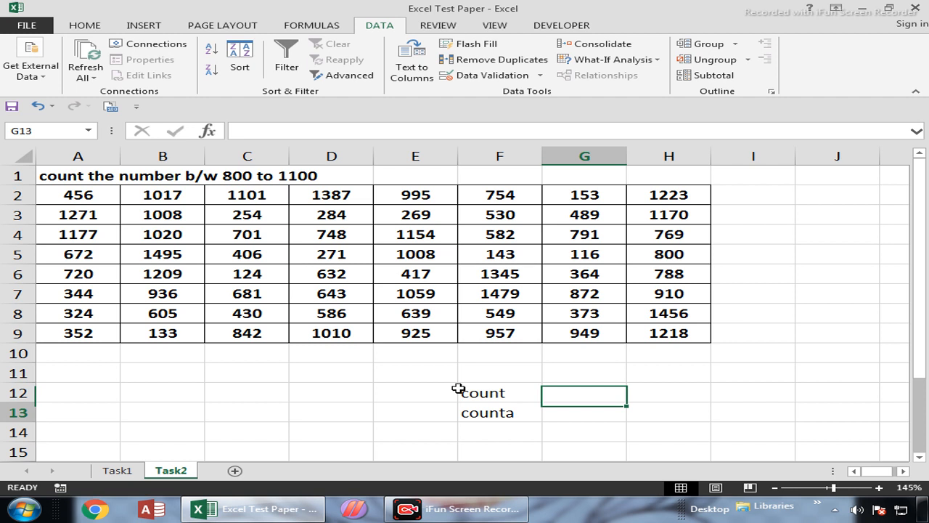
type("number")
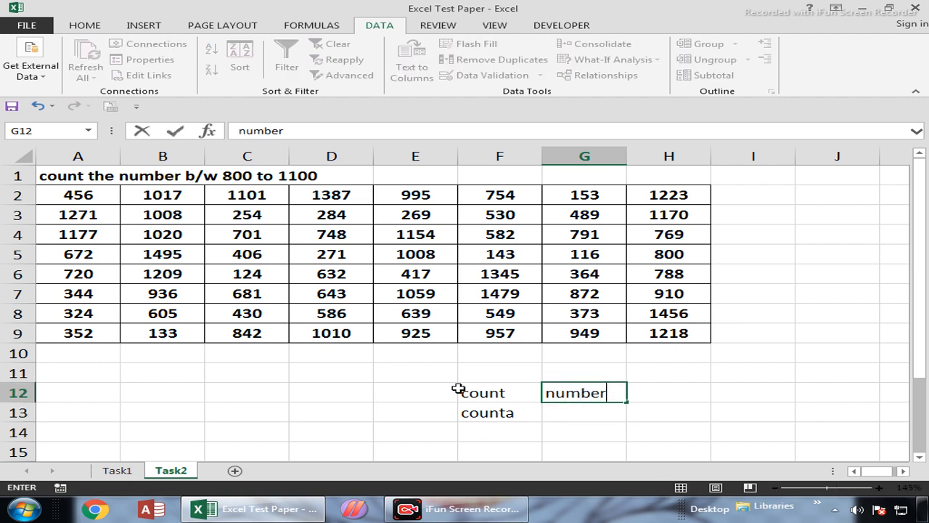
key("Return")
type("all count")
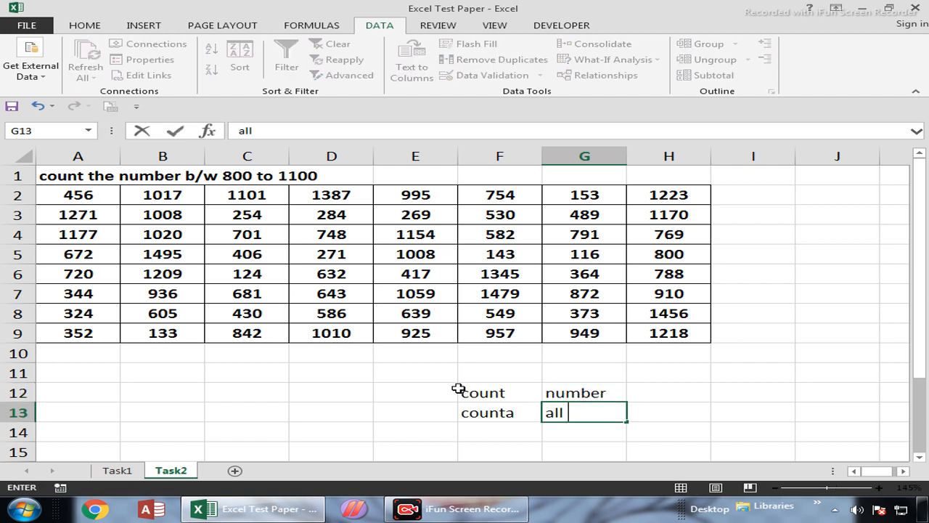
key("Return")
Make the notes in cells F12:G13 bold
key("Up")
key("shift+Up")
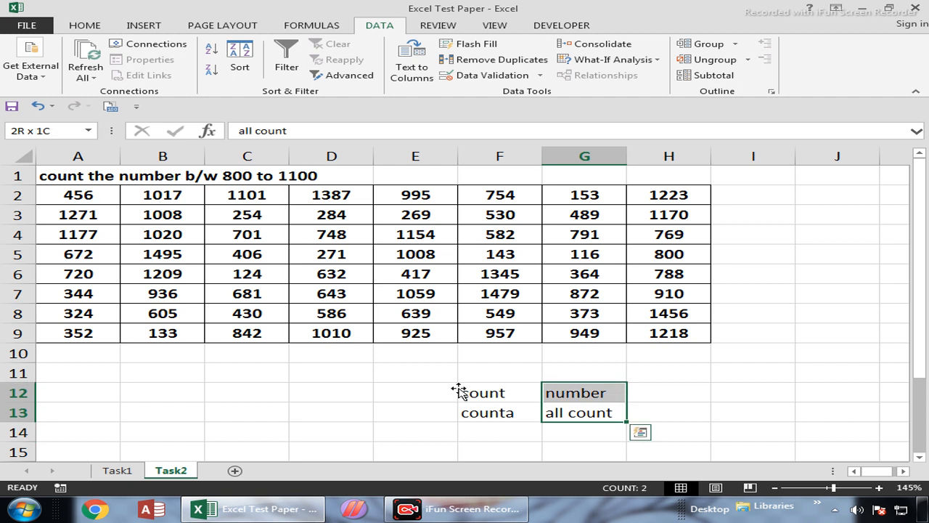
key("shift+Left")
key("ctrl+b")
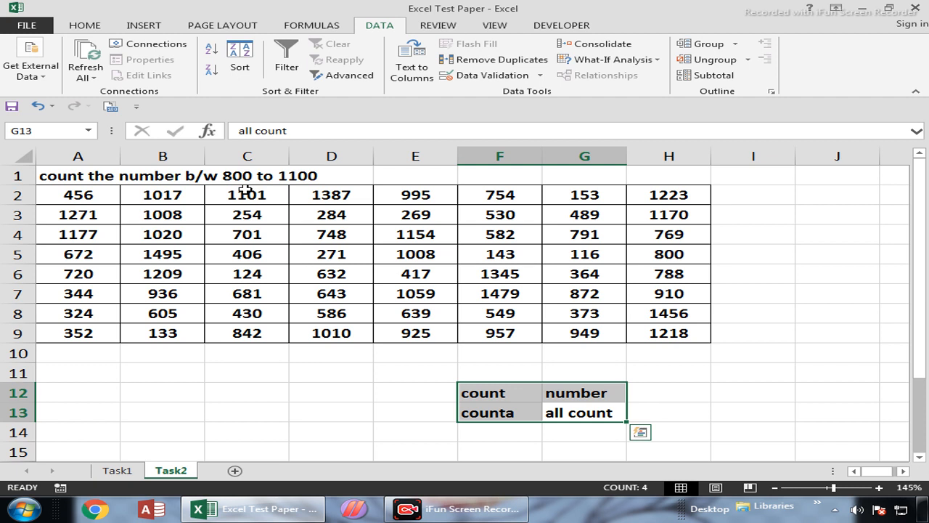
Enter the notes "single" in I2 and "countifs" in I3
left_click(760, 200)
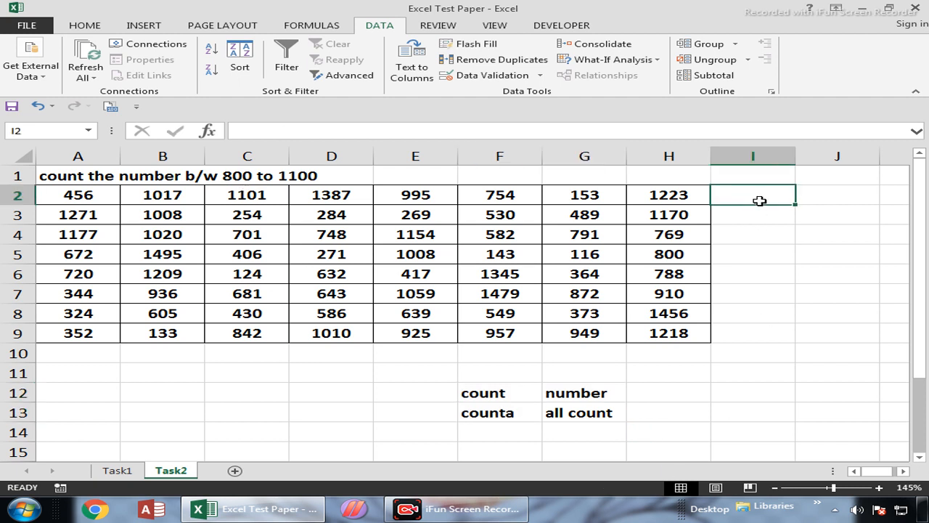
type("single")
key("Return")
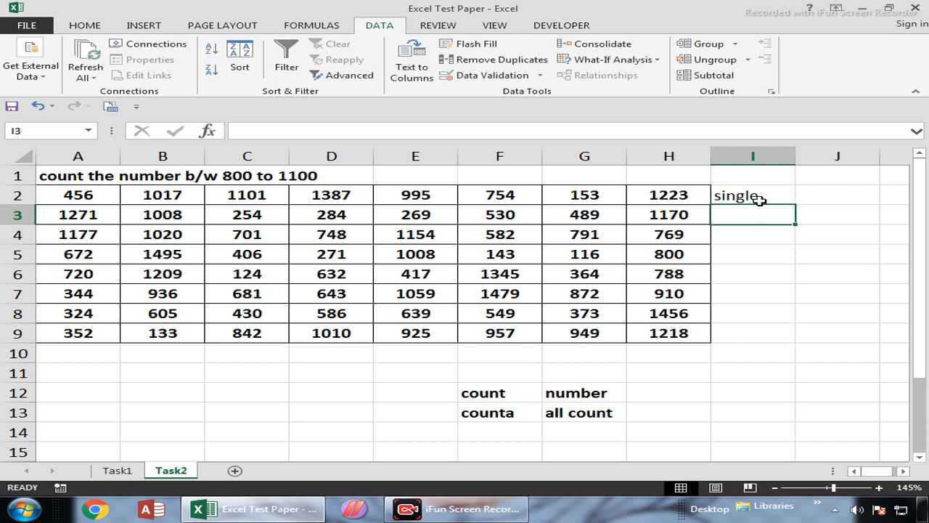
type("countif")
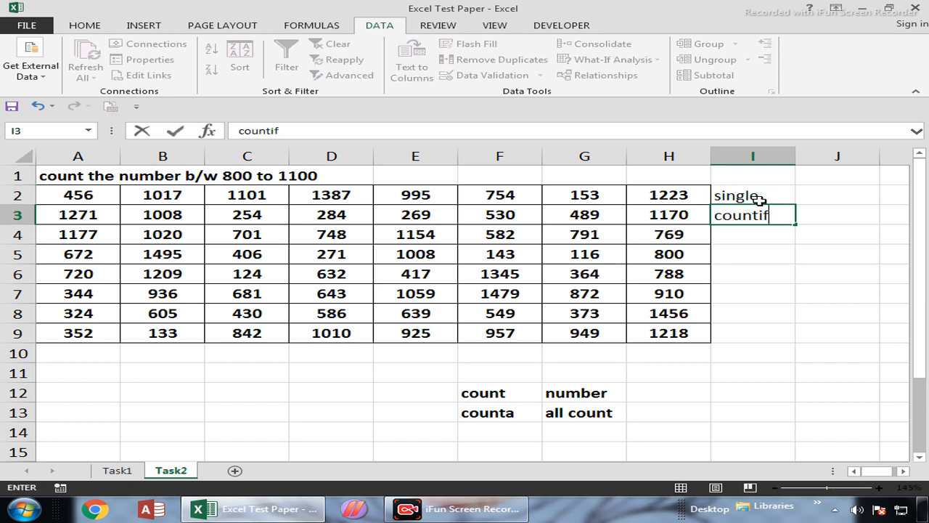
type("s")
key("Return")
Examine the table of numbers from which the values between 800 and 1100 are counted
key("Up")
key("Left")
key("Left")
key("Left")
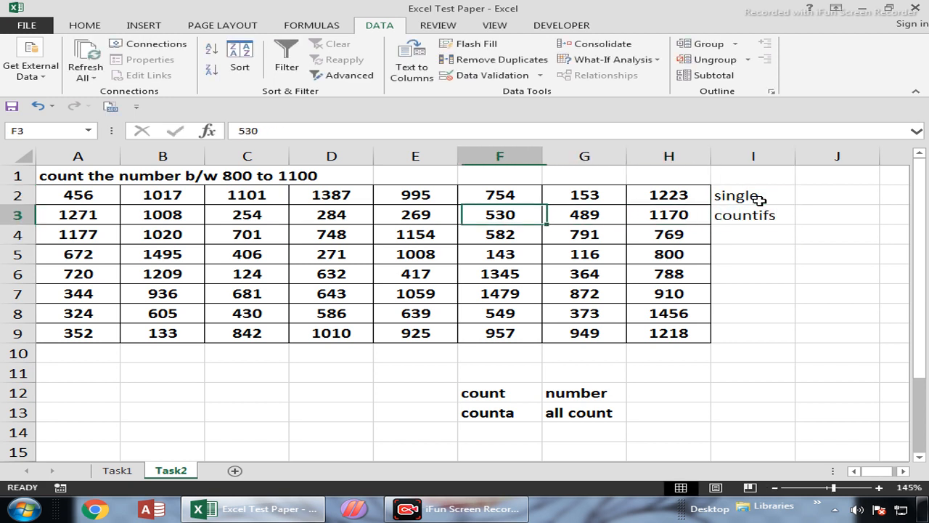
key("Home")
key("Up")
key("Up")
key("ctrl+a")
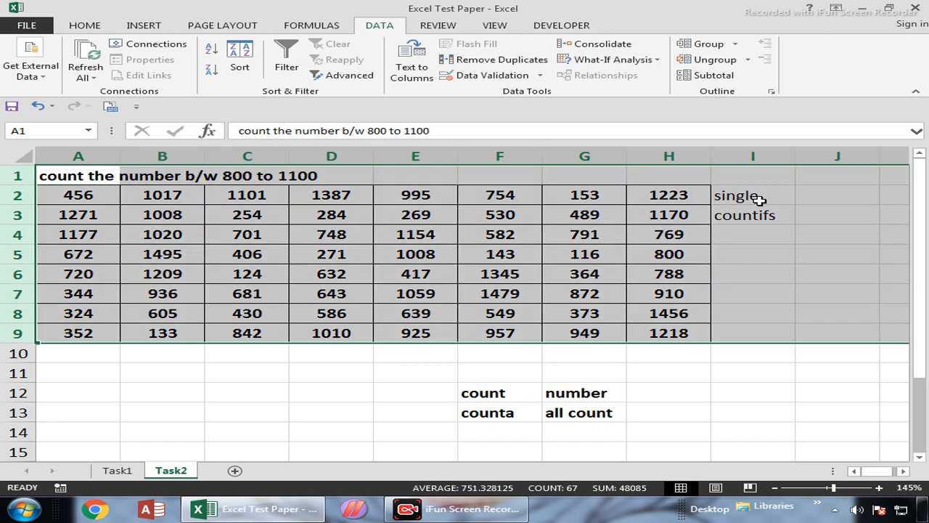
left_click(270, 353)
Enter =COUNTIF(A2:H9,">800") in D12 to count the table numbers greater than 800
left_click(296, 386)
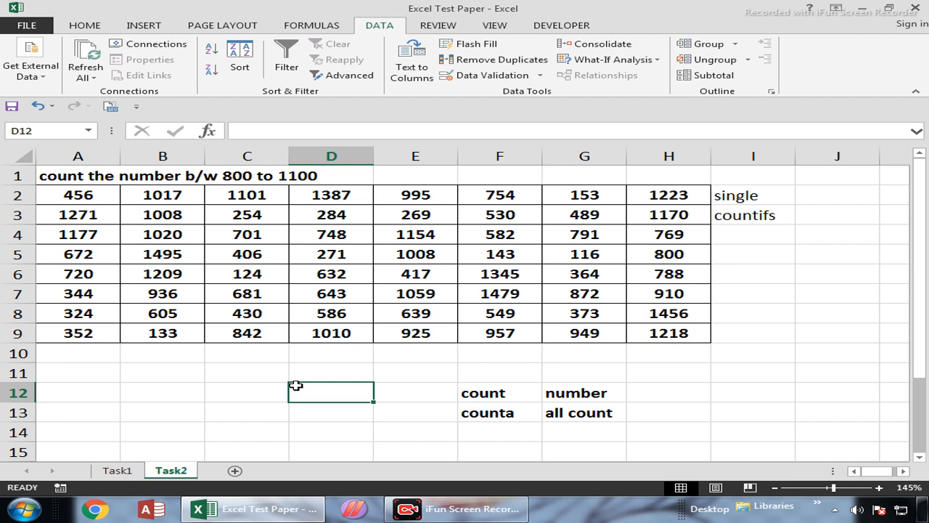
type("=countif")
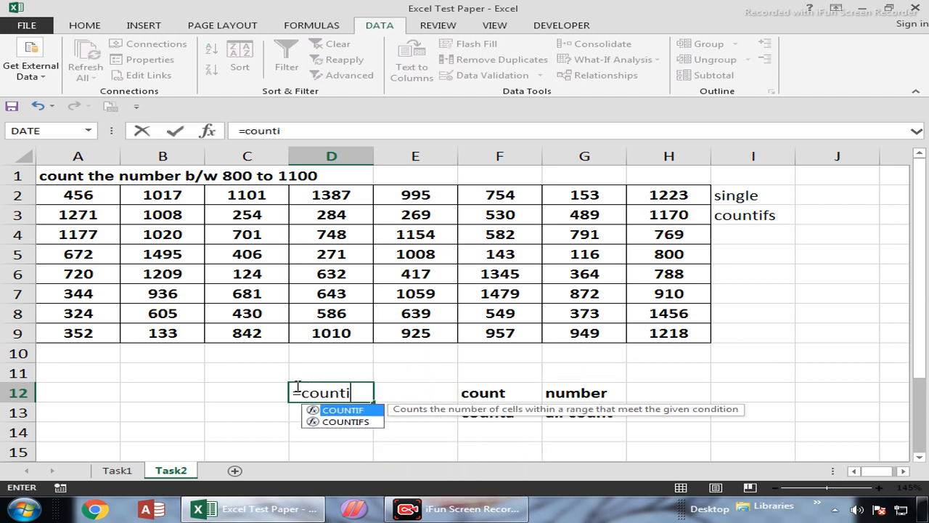
key("Tab")
key("Up")
key("Up")
key("Up")
key("Left")
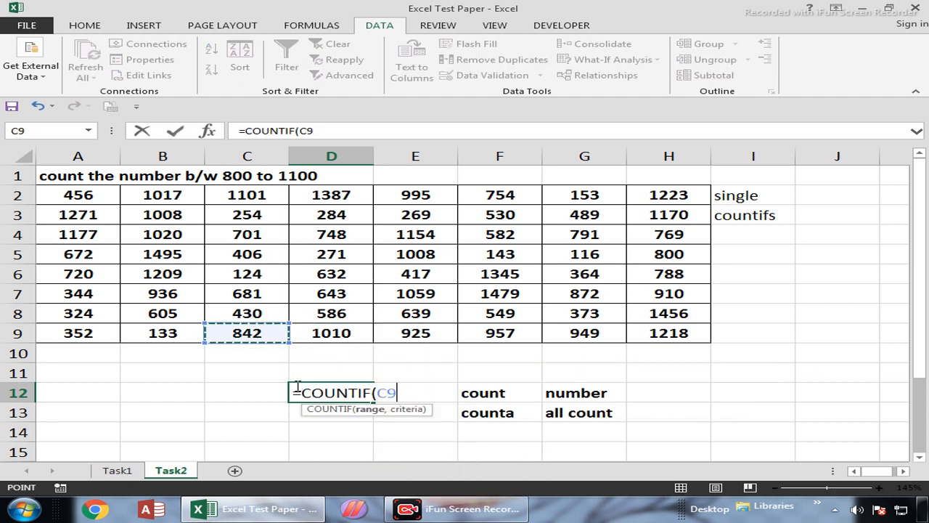
key("Left")
key("Left")
key("ctrl+shift+Up")
key("shift+Right")
key("shift+Right")
key("shift+Right")
key("shift+Right")
key("shift+Right")
key("shift+Right")
key("shift+Right")
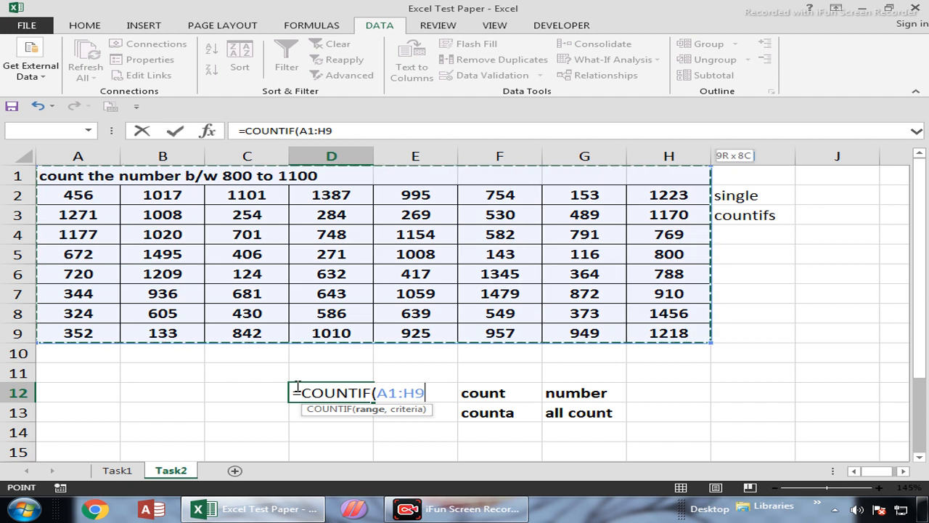
key("shift+Down")
type(",")
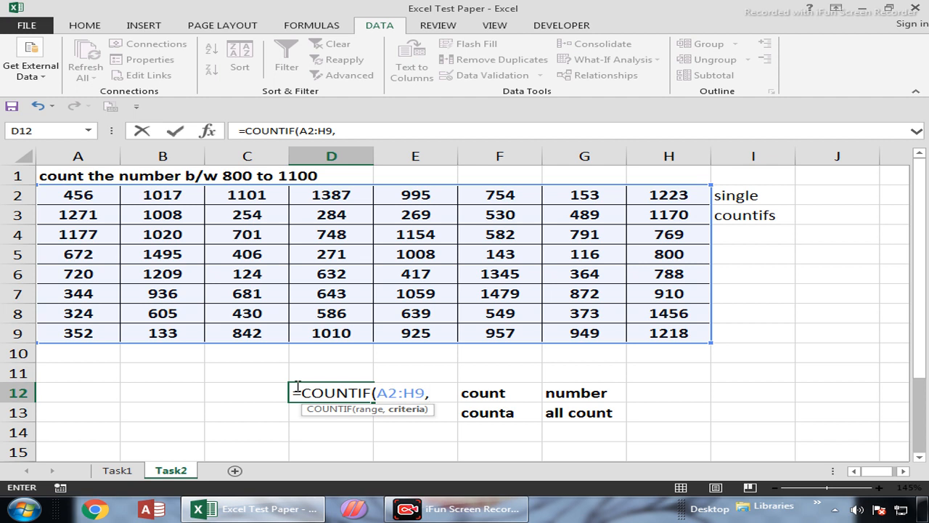
type("\">800\")")
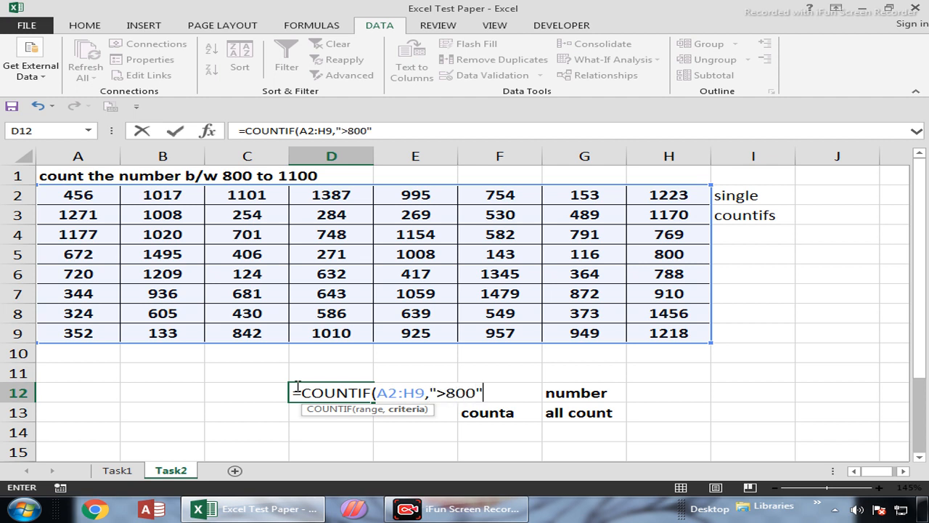
key("Return")
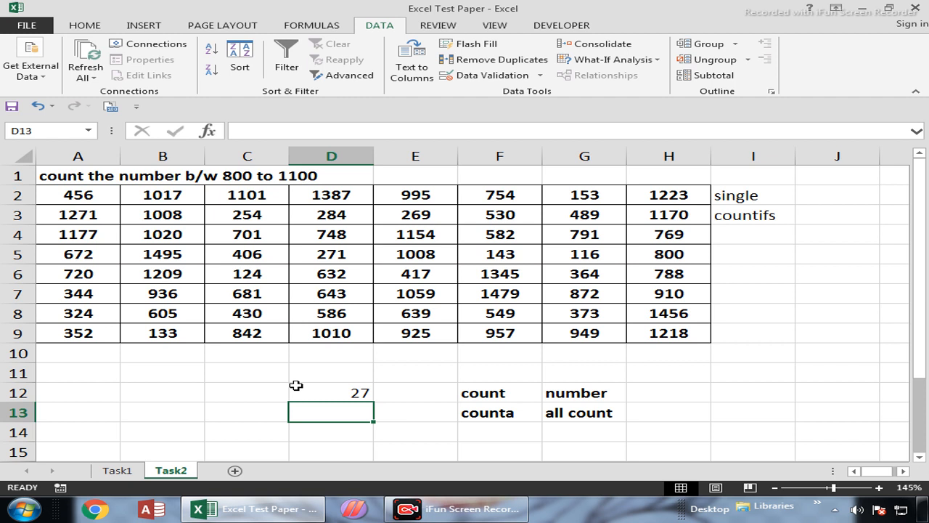
Change the value in D9 to 520 to test the COUNTIF formula
left_click(321, 335)
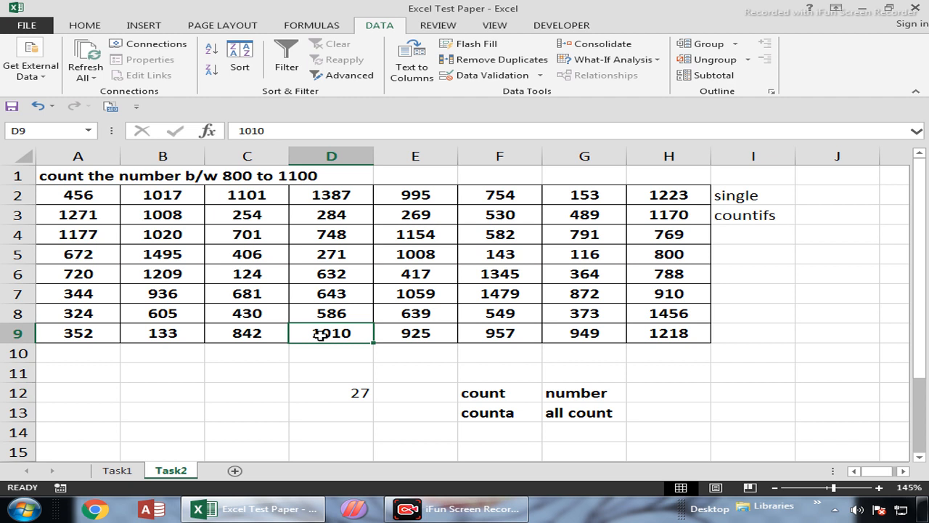
type("520")
key("Return")
key("Return")
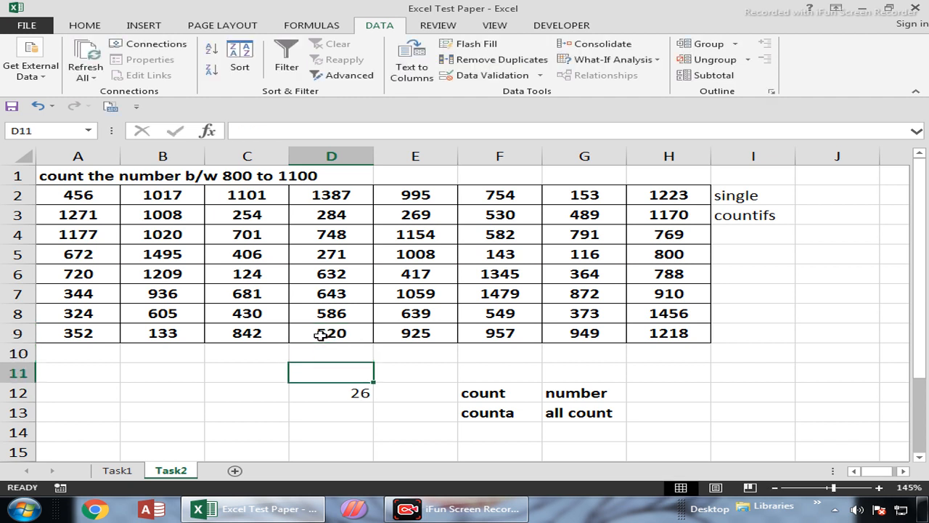
key("Return")
key("Return")
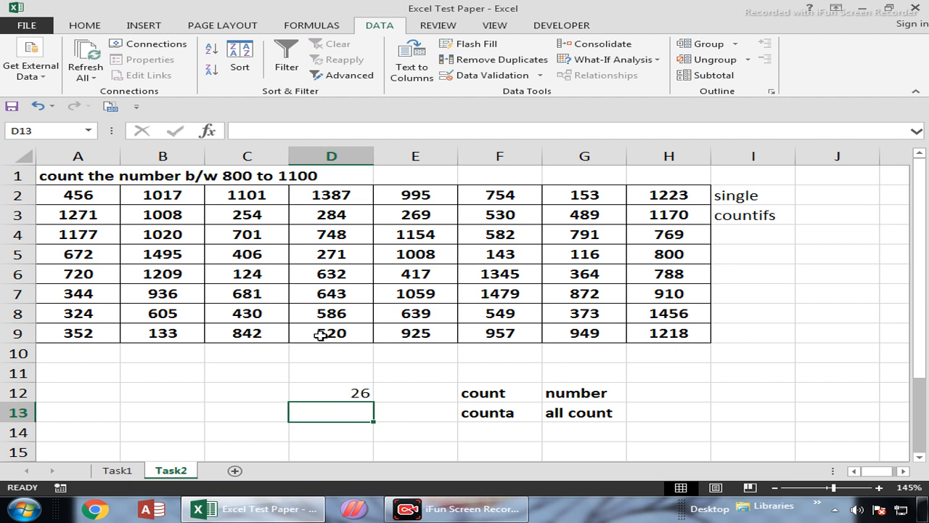
Review the COUNTIF formula in D12 without changing it
key("Up")
key("F2")
key("Left")
key("Left")
key("Left")
key("Left")
key("Left")
key("Return")
key("Return")
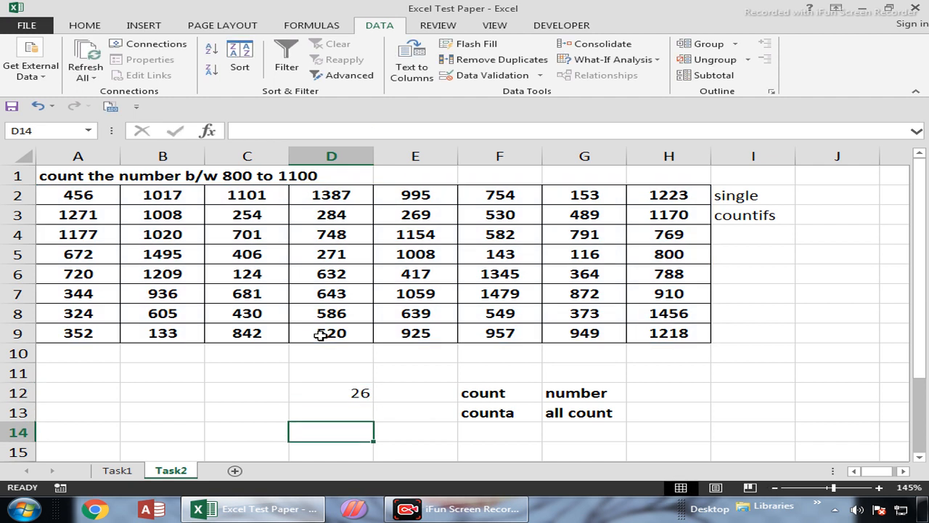
Begin a COUNTIFS formula in B11 with the range A2:H9 and the first criterion ">800"
key("Up")
key("Up")
key("Up")
key("Left")
key("Left")
type("=coun")
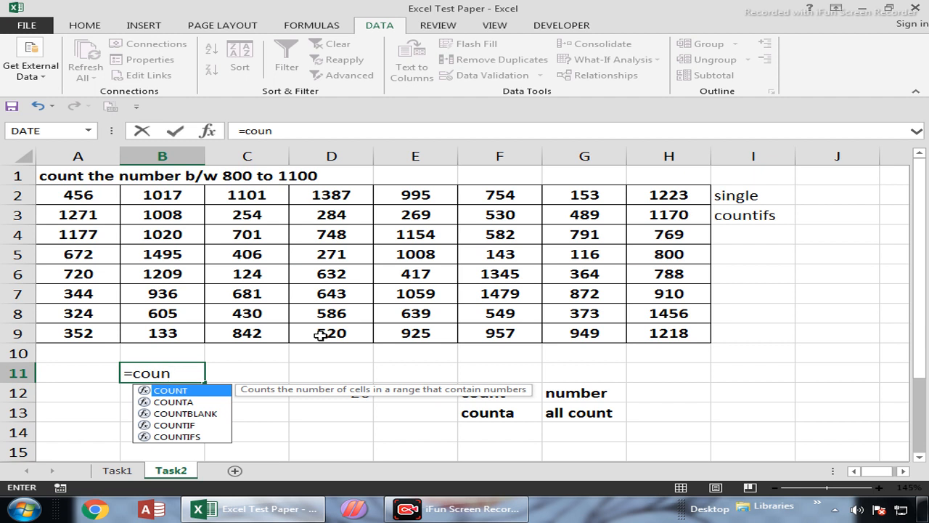
key("Down")
key("Down")
key("Down")
key("Down")
key("Tab")
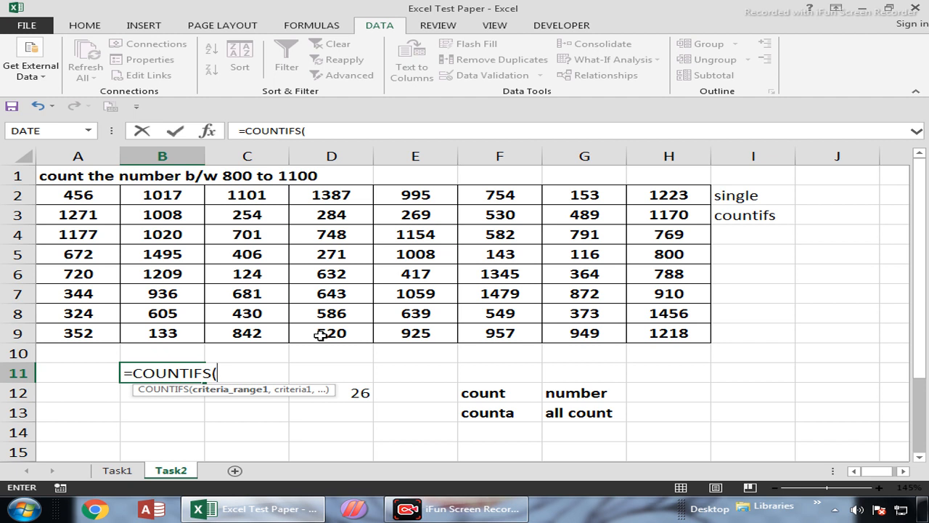
left_click_drag(95, 197, 697, 332)
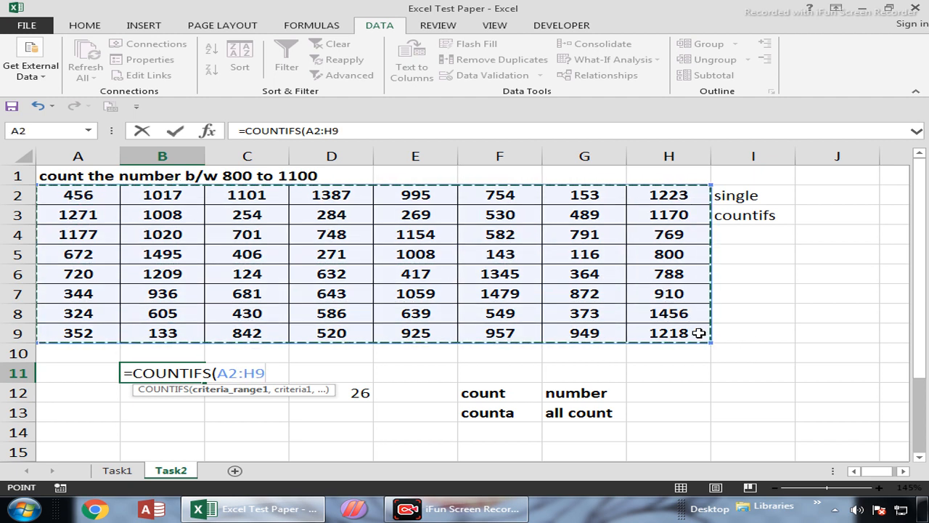
type(",")
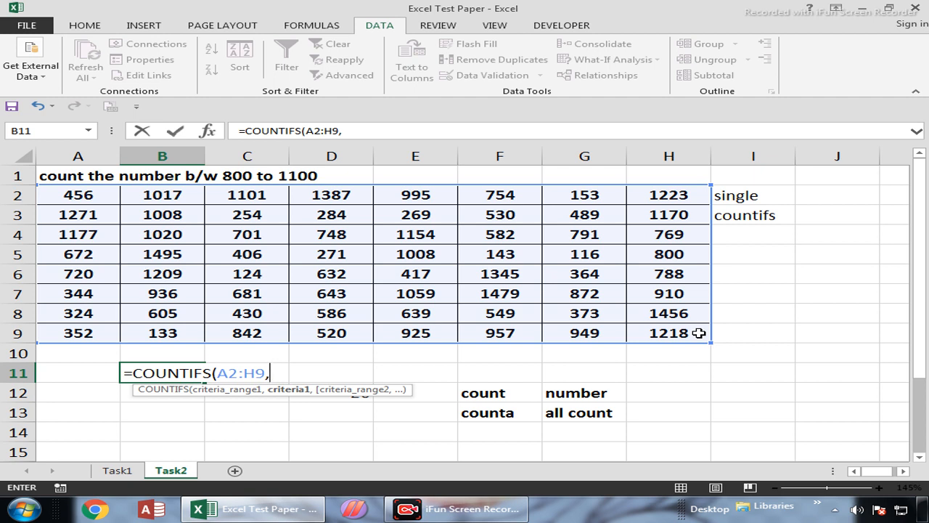
type("\">800\"")
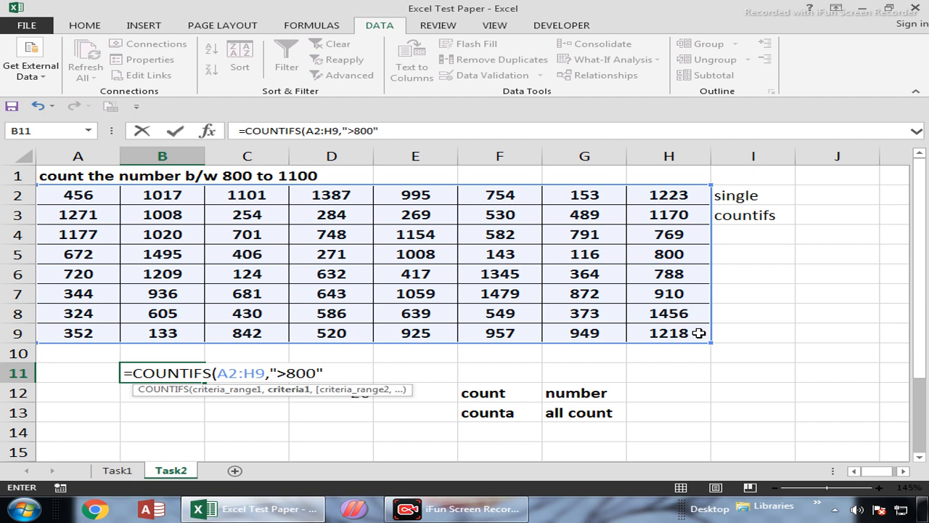
type(",")
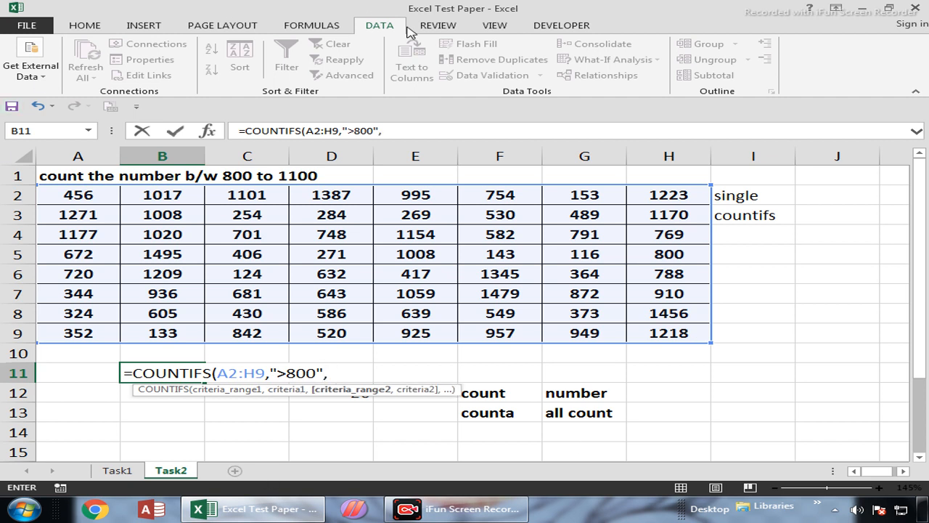
Complete the COUNTIFS formula in B11 with the second range A2:H9 and the criterion "<1100"
left_click_drag(87, 197, 669, 331)
type(",\"<")
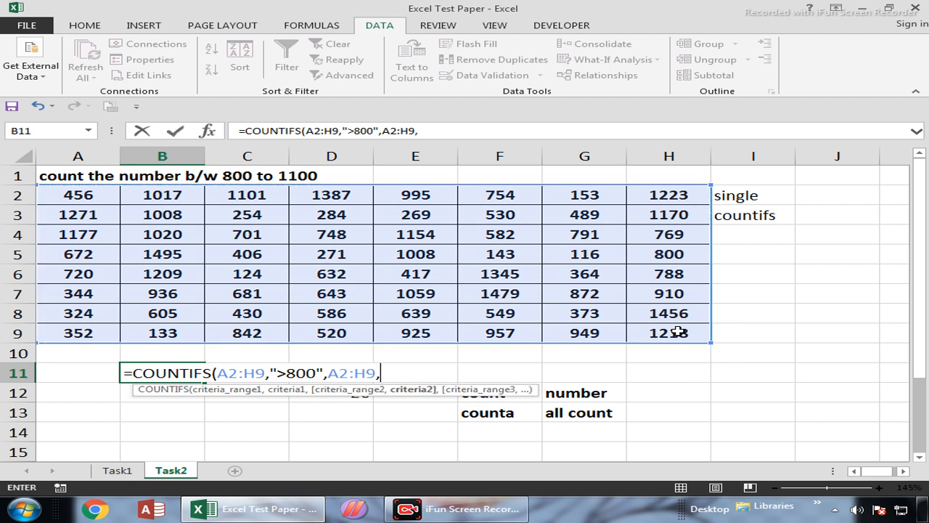
type("10")
key("BackSpace")
type("100")
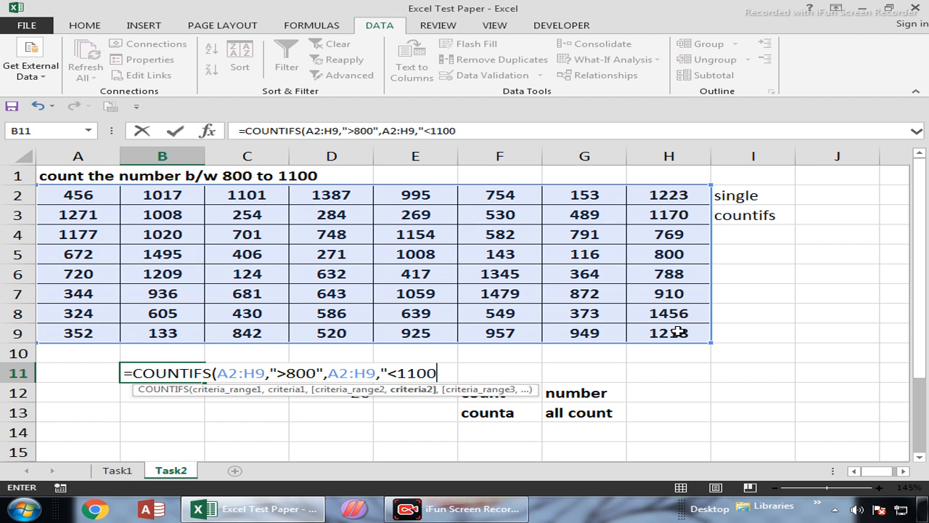
type("\")")
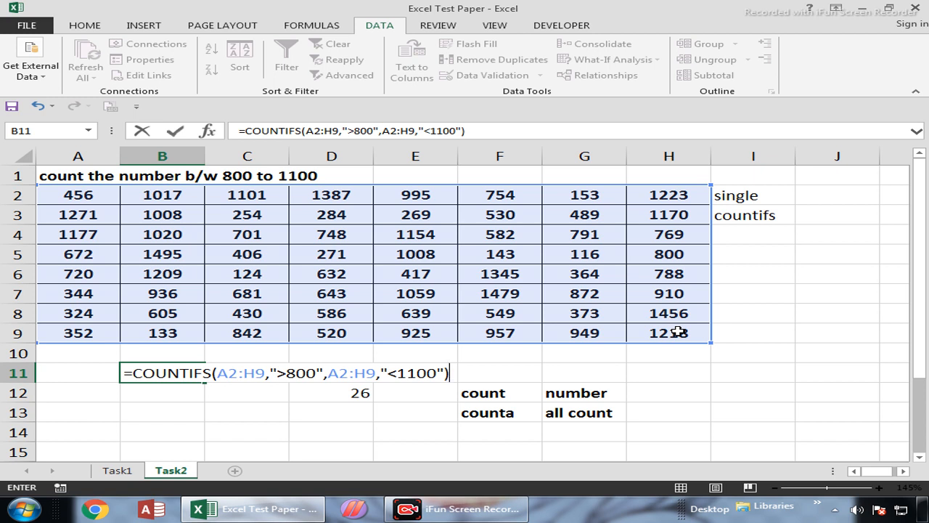
key("Return")
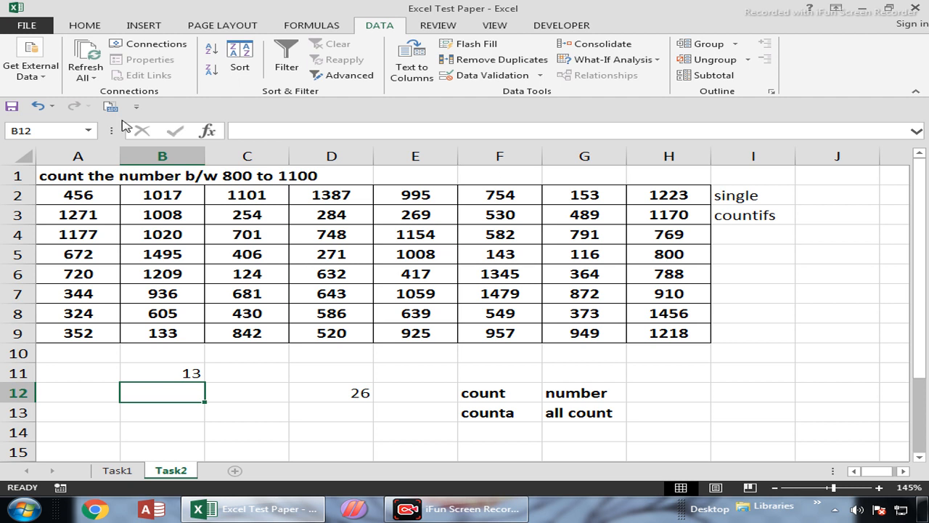
Change the value in B4 to 10 to test the COUNTIFS formula
left_click(193, 233)
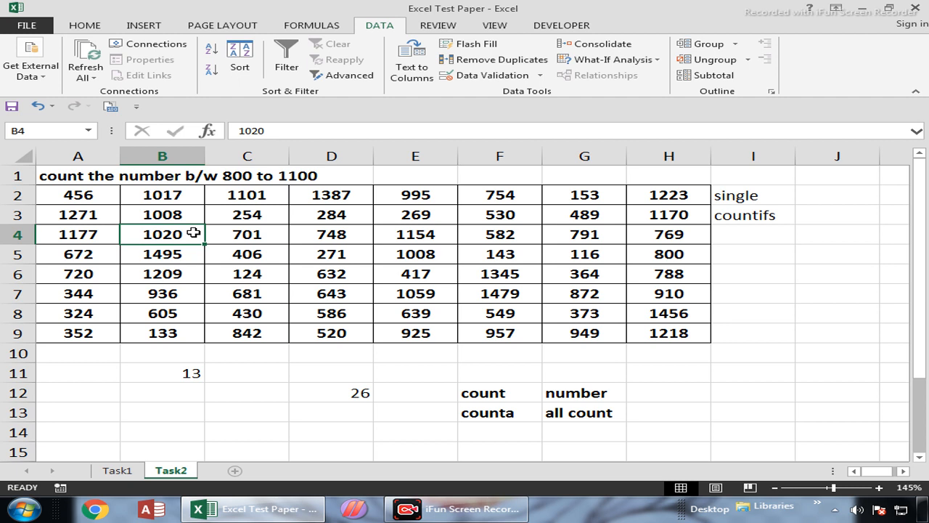
type("10")
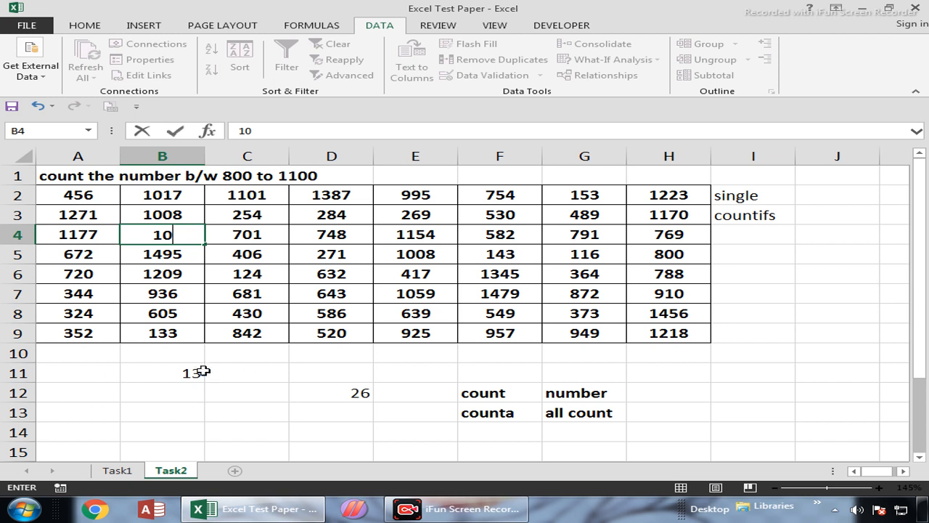
key("Return")
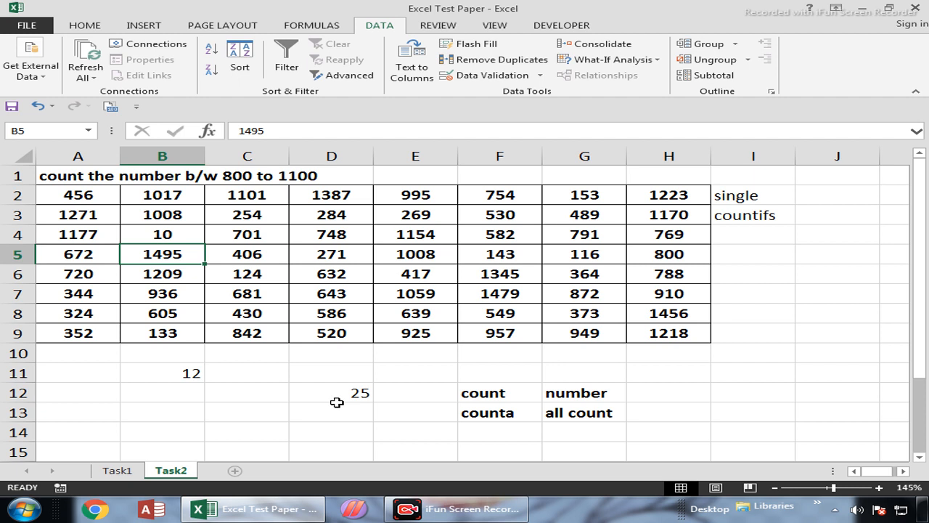
Enter the function names "sumif", "countif" and "countifs" in cells I6 to I8
left_click(770, 269)
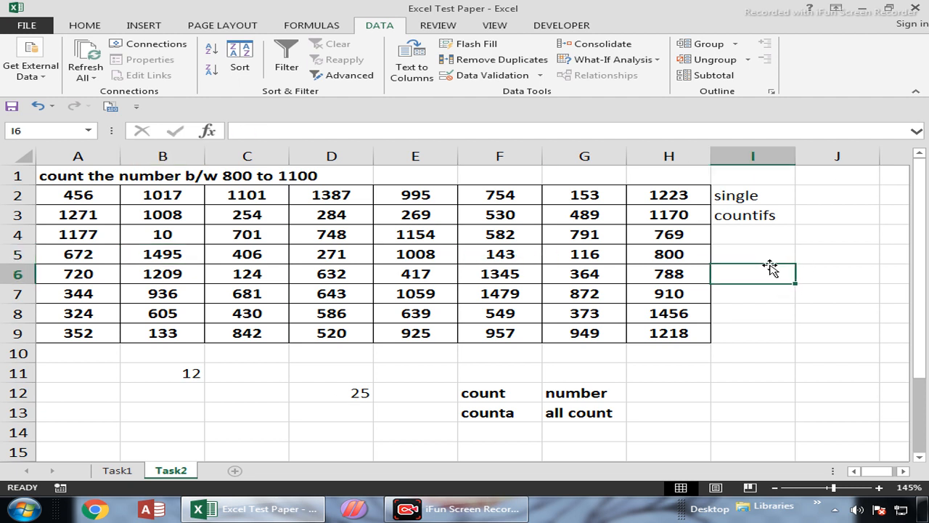
type("sumif")
key("Return")
type("count")
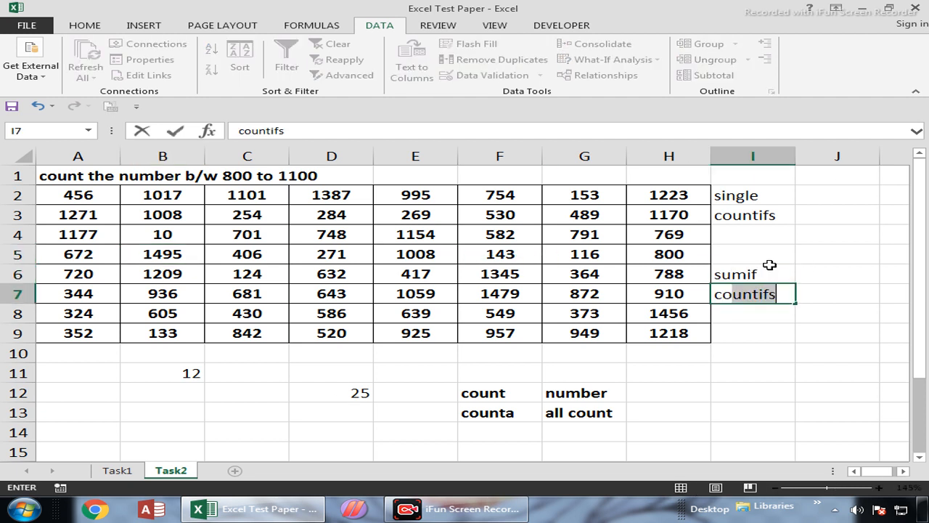
type("if")
key("BackSpace")
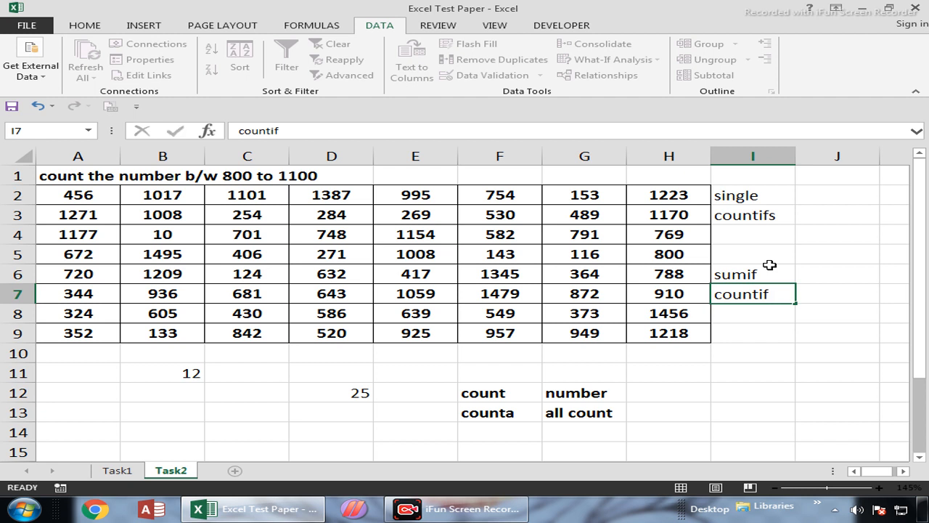
key("Return")
type("countifs")
key("Return")
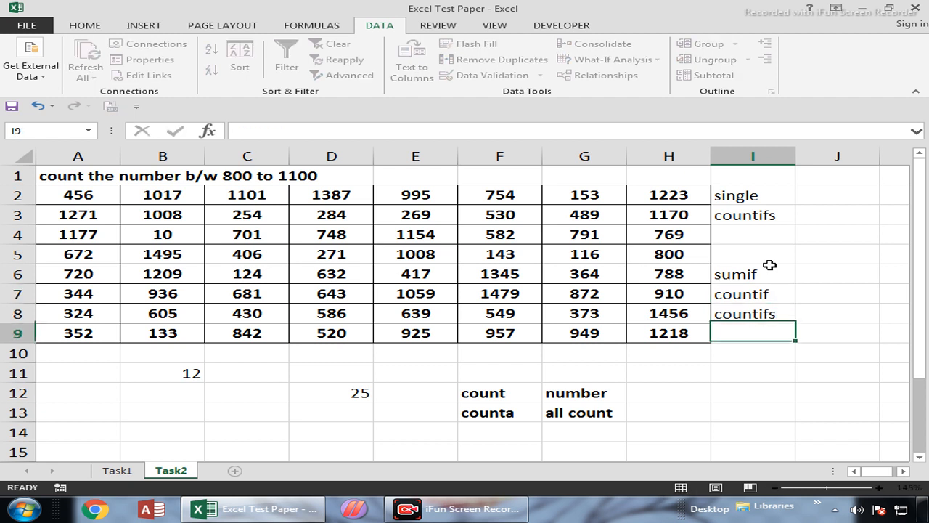
Make the function names in I6:I8 bold
key("Up")
left_click(770, 265, "shift")
key("ctrl+b")
left_click(769, 265)
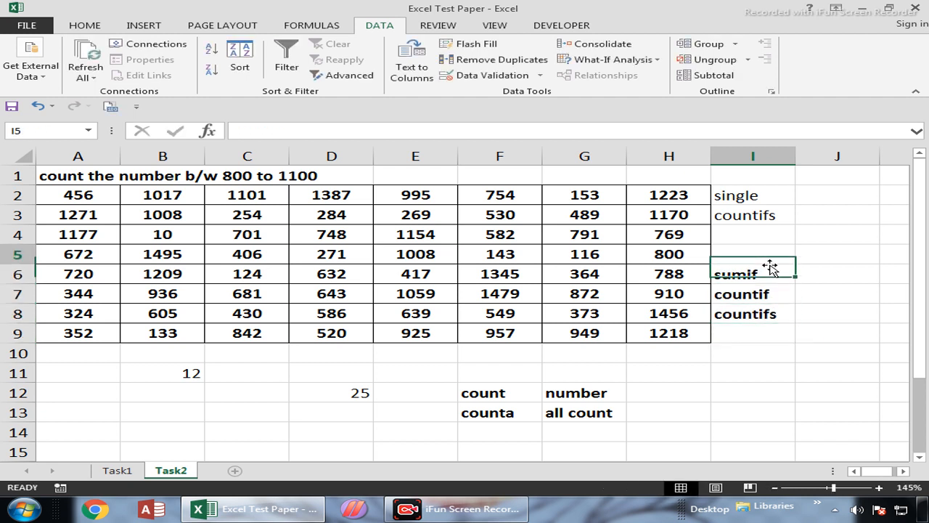
Enter the note "single condition" in J7 and copy it to J6 for sumif
key("Right")
key("Down")
type("single ")
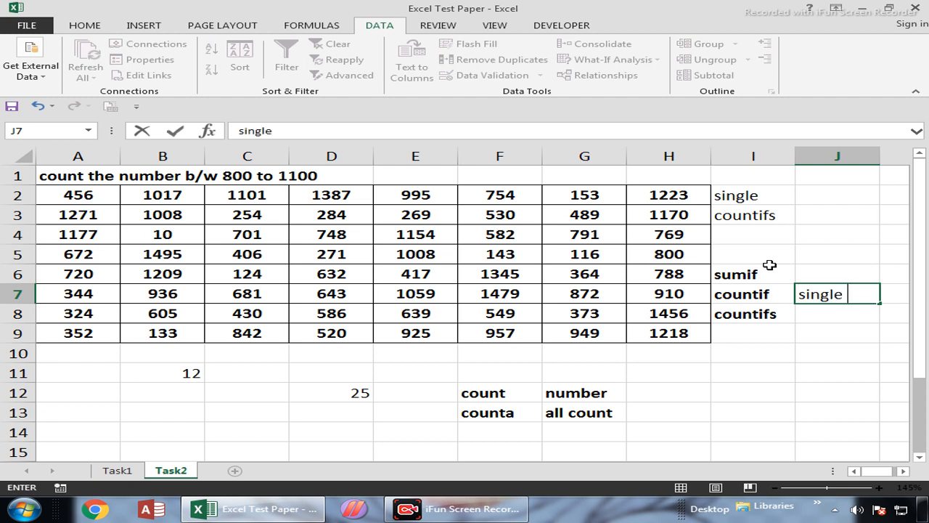
type("condition")
key("Return")
key("Up")
key("shift+Up")
key("Down")
key("Up")
key("ctrl+c")
key("Up")
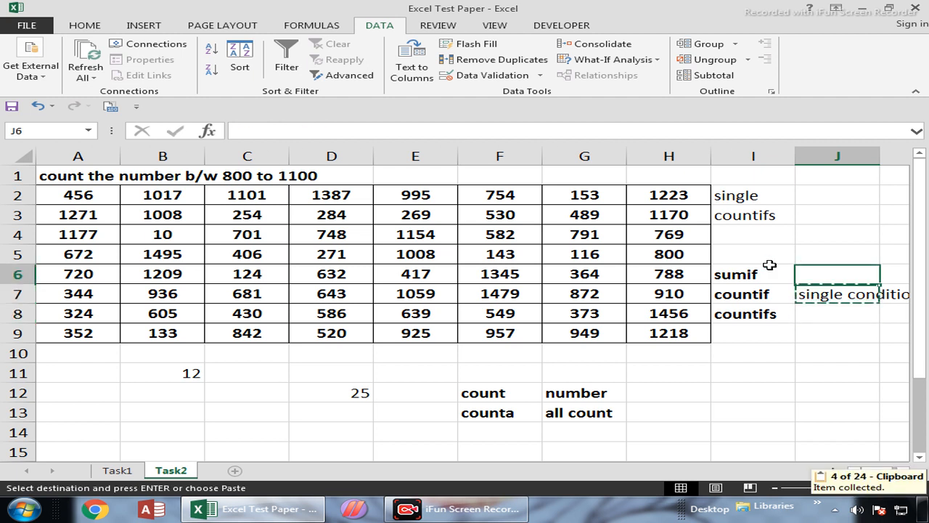
key("ctrl+v")
Enter the note "multiple conditions" in J8 beside countifs
key("Left")
key("Down")
key("Down")
key("Right")
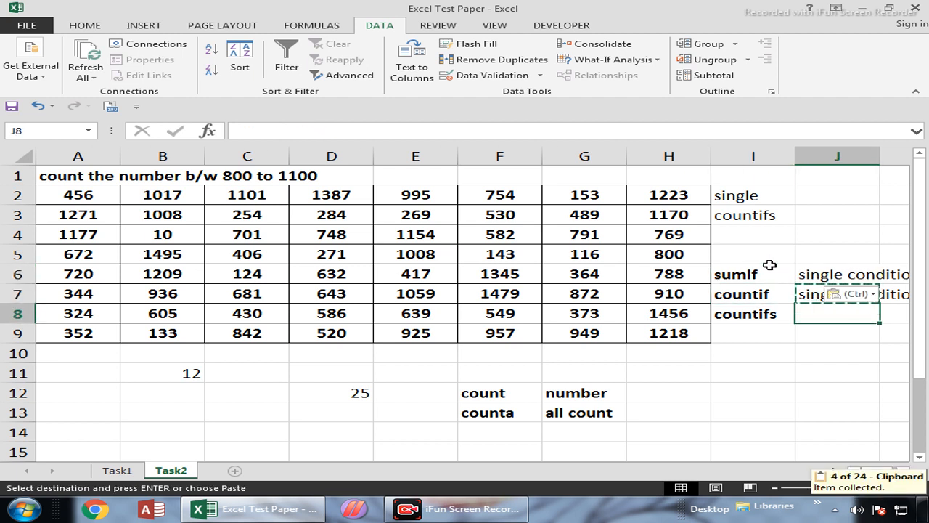
type("multi")
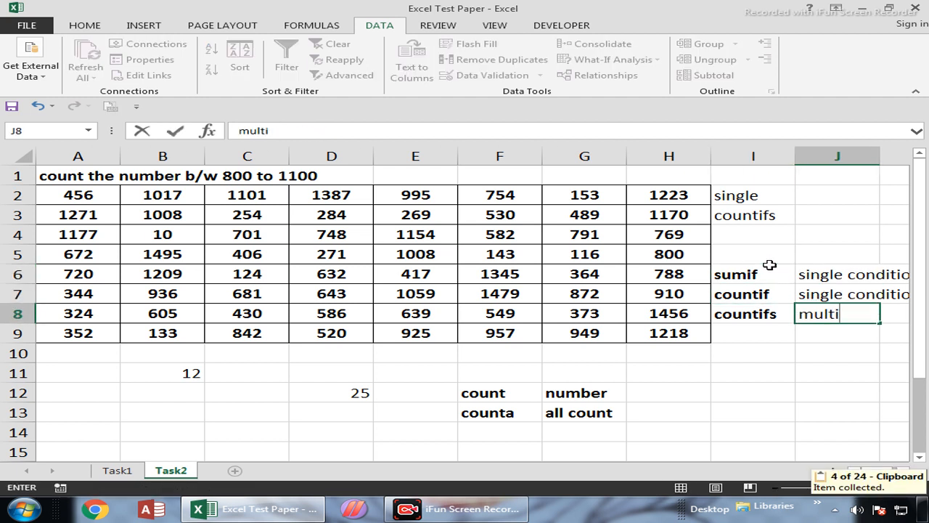
type("ple")
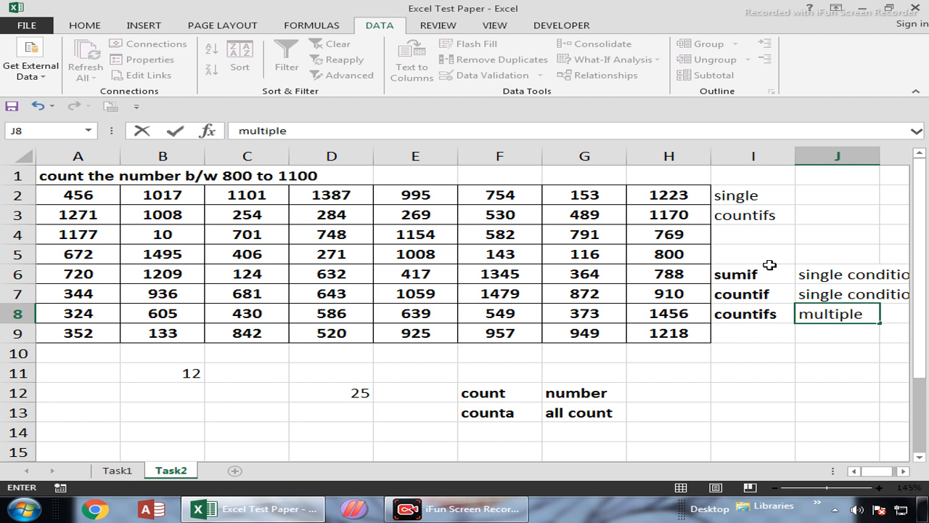
type(" conditions")
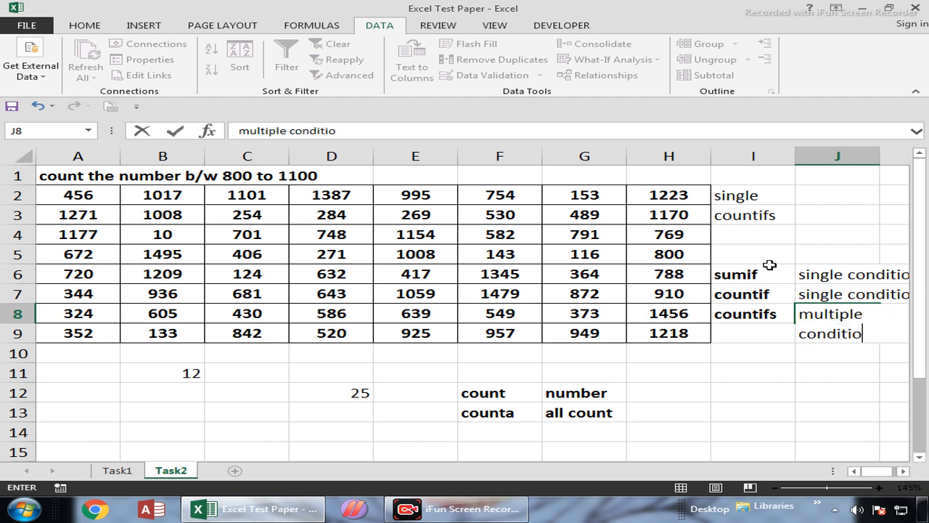
key("Return")
key("Up")
key("F2")
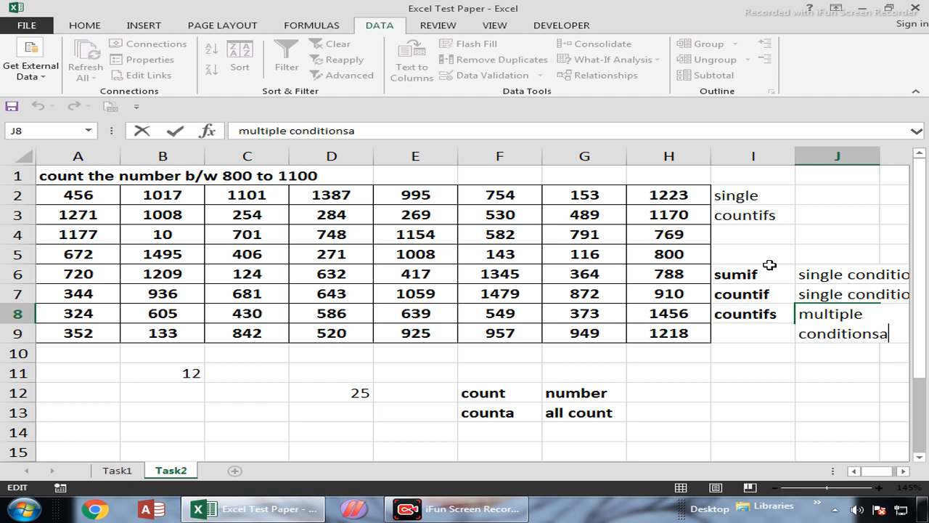
key("Return")
scroll(769, 267, "down", 3, "ctrl")
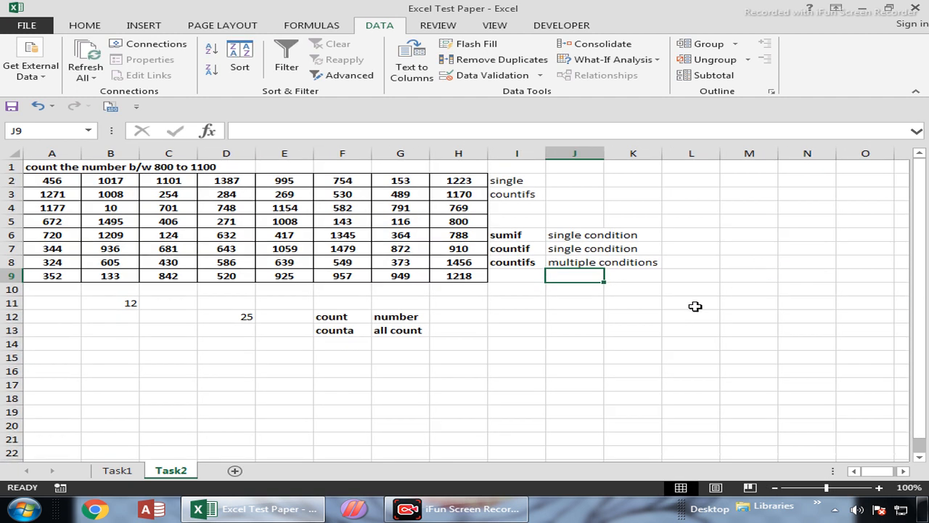